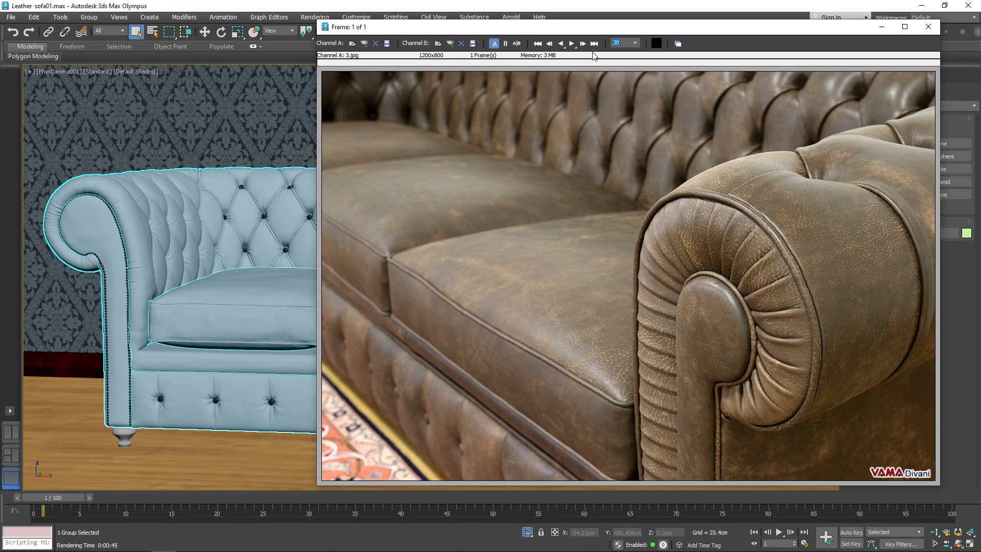
Place the leather reference image beside the viewports and open the VRayMtl material's parameters in the Slate Material Editor
left_click_drag(599, 33, 630, 36)
left_click_drag(351, 490, 407, 480)
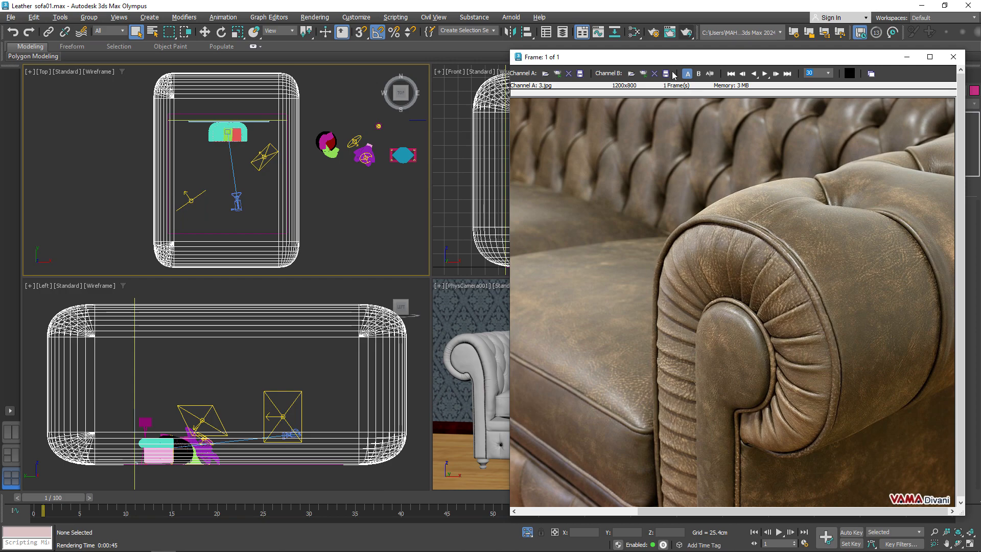
left_click(637, 36)
left_click(178, 190)
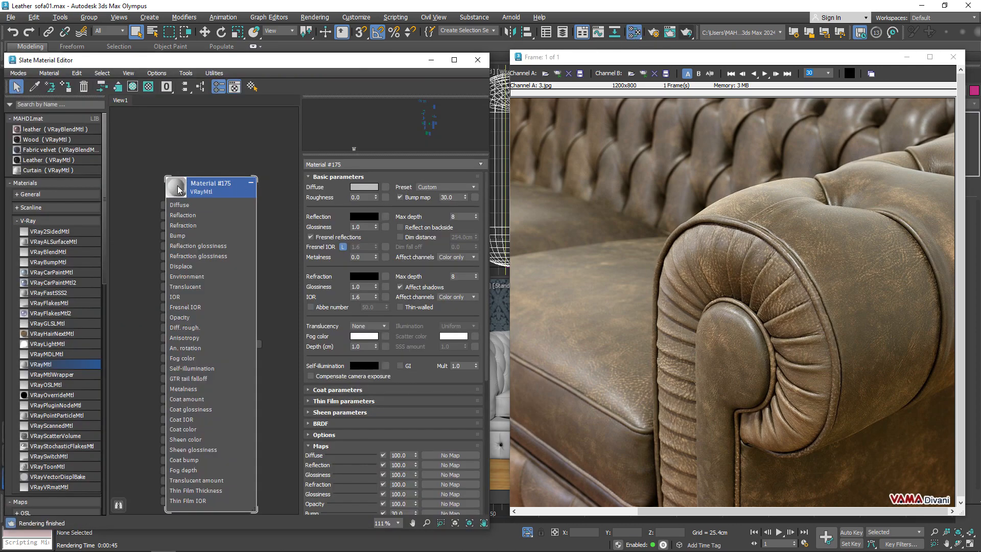
Rename the VRayMtl material to Leather-Dark-diffuse
left_click(343, 165)
type("Leather-Dark-diffuse")
left_click(180, 154)
left_click(179, 193)
Set the leather material's diffuse color to red 56, green 28, blue 0
left_click(365, 188)
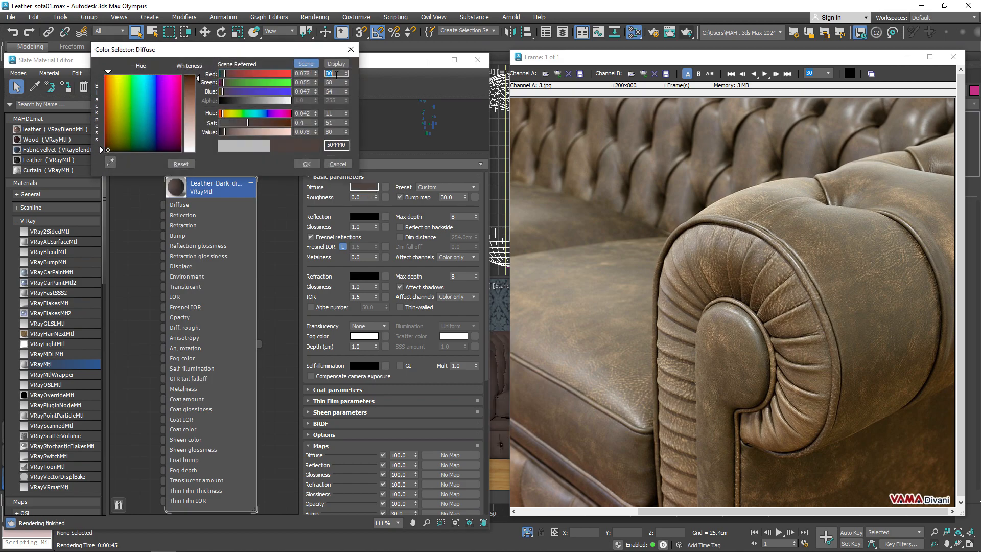
type("56")
key("Tab")
type("28")
key("Tab")
type("0")
key("Tab")
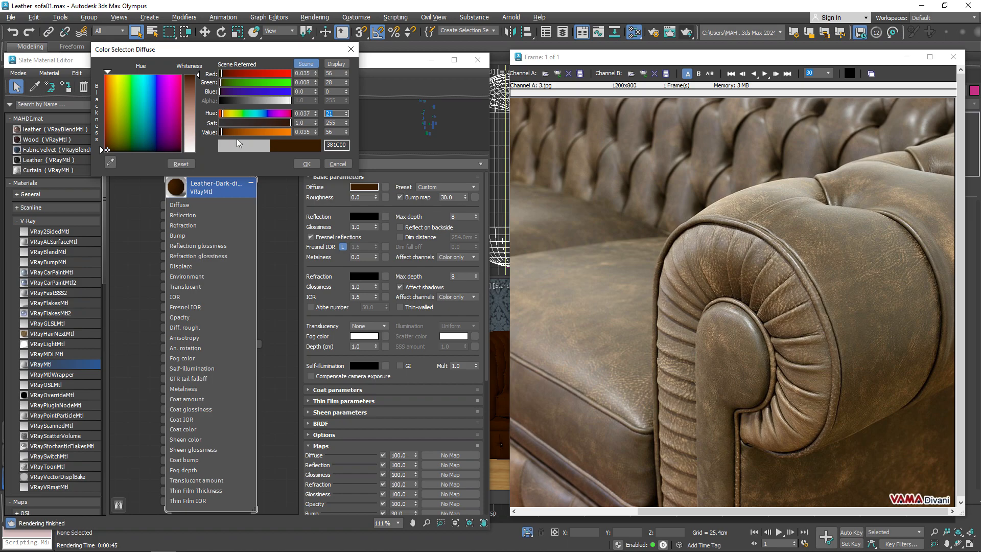
left_click(301, 162)
Select the sofa and start an interactive V-Ray render, placing the frame buffer over the reference image
right_click(178, 184)
left_click(505, 360)
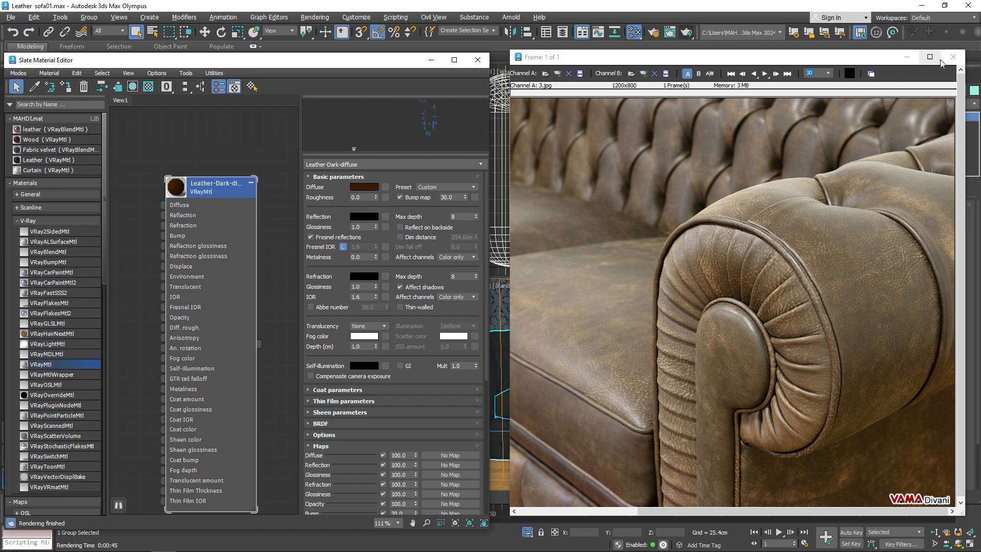
left_click(685, 33)
left_click_drag(526, 90, 527, 155)
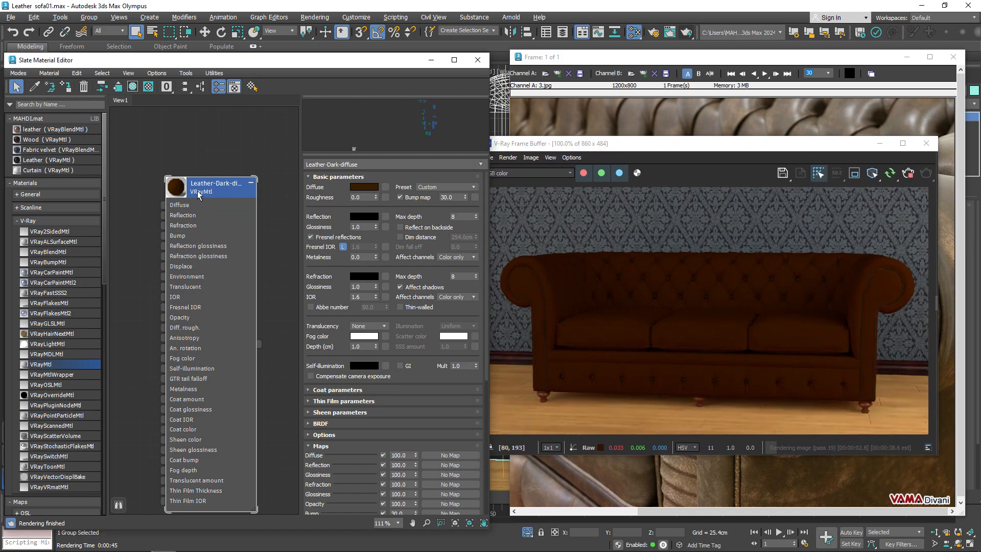
left_click_drag(198, 192, 194, 180)
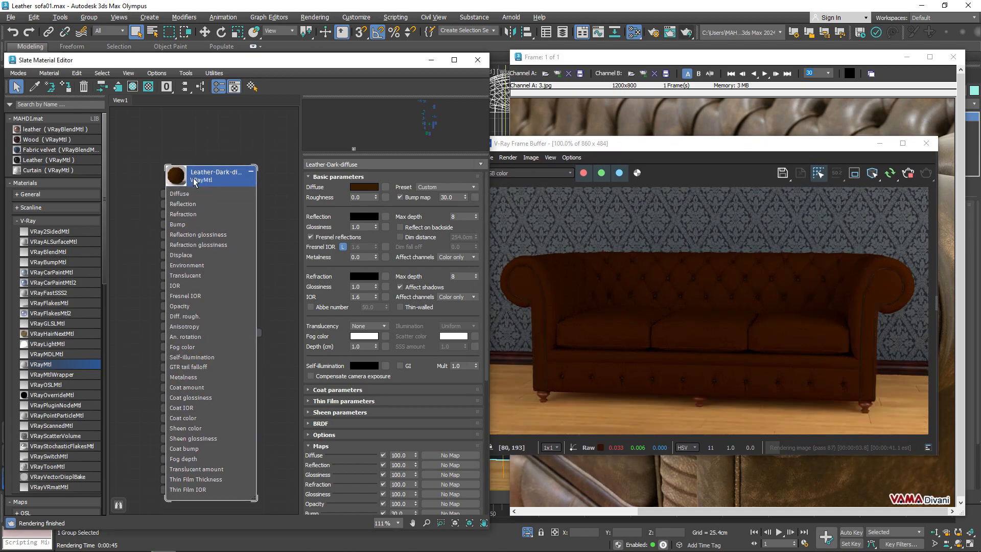
Set the leather material's reflection color to a neutral gray with value 159
left_click(362, 217)
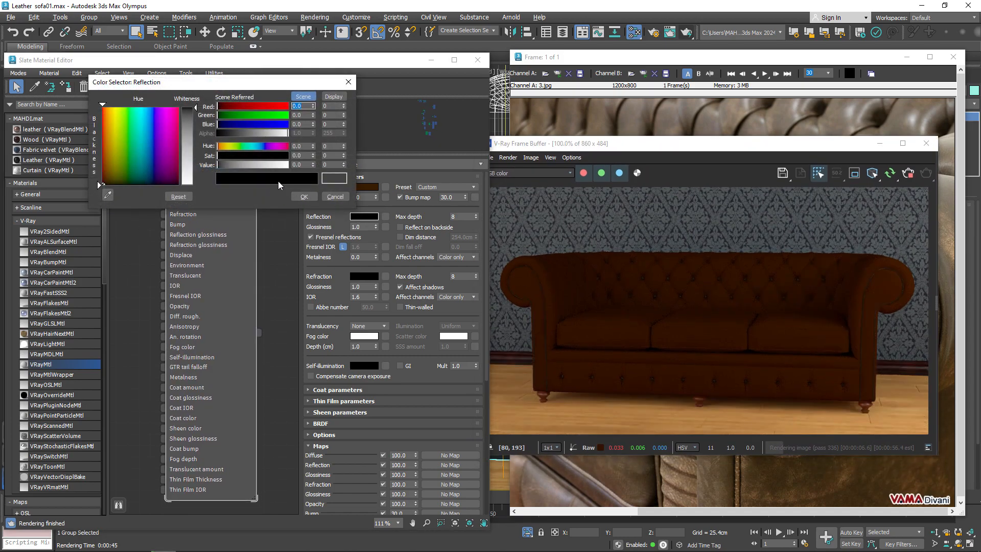
left_click_drag(226, 164, 241, 165)
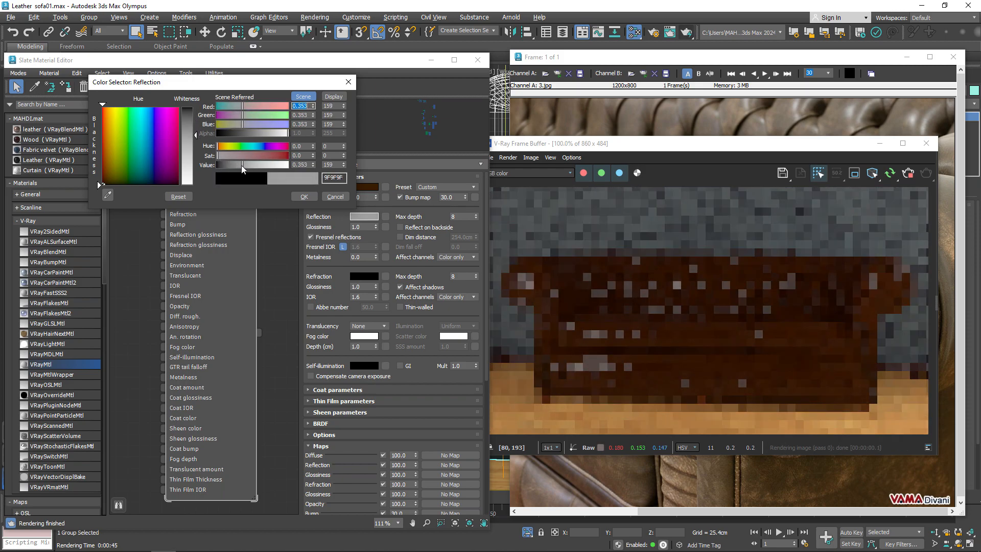
left_click(309, 197)
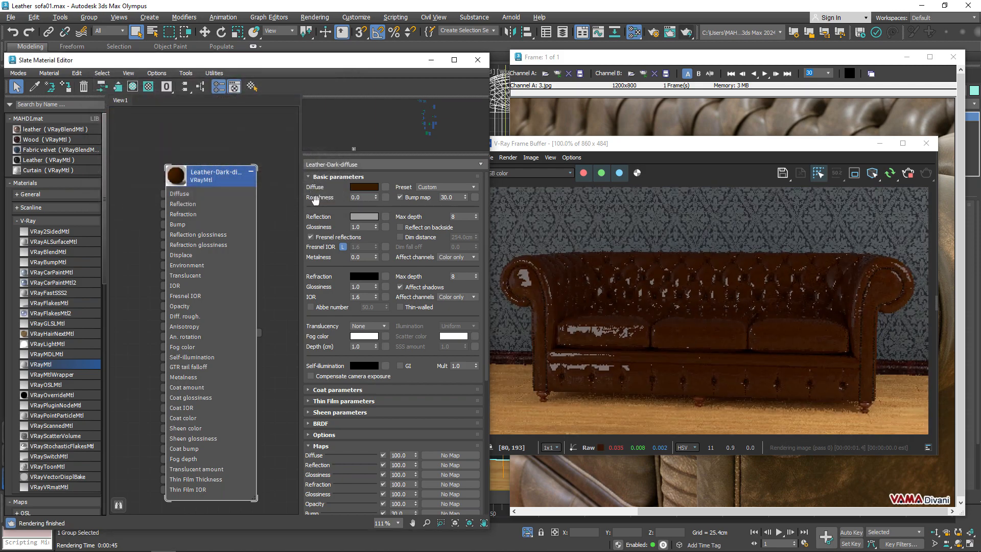
Set the reflection glossiness to 0.7, then unlock the Fresnel IOR and set it to 3.5
double_click(354, 226)
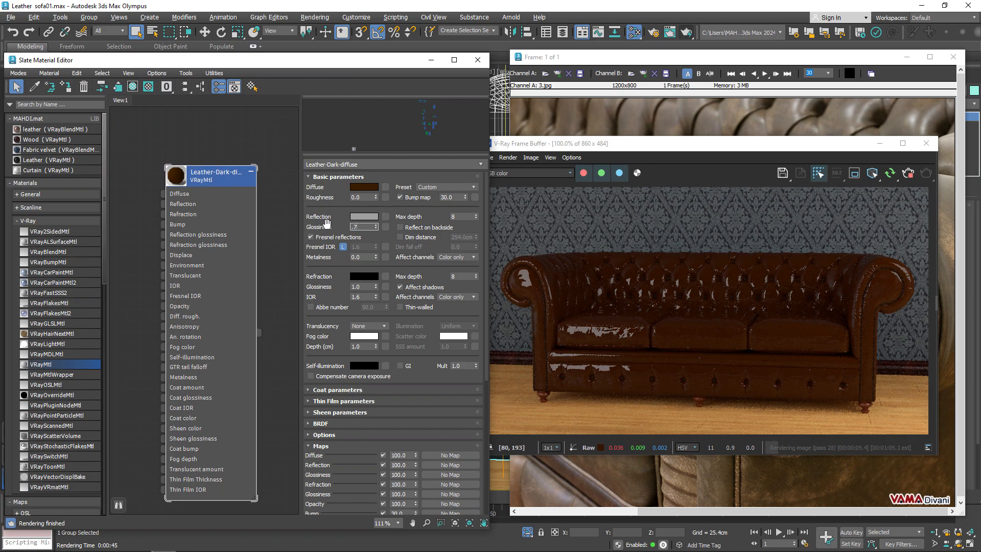
key("Return")
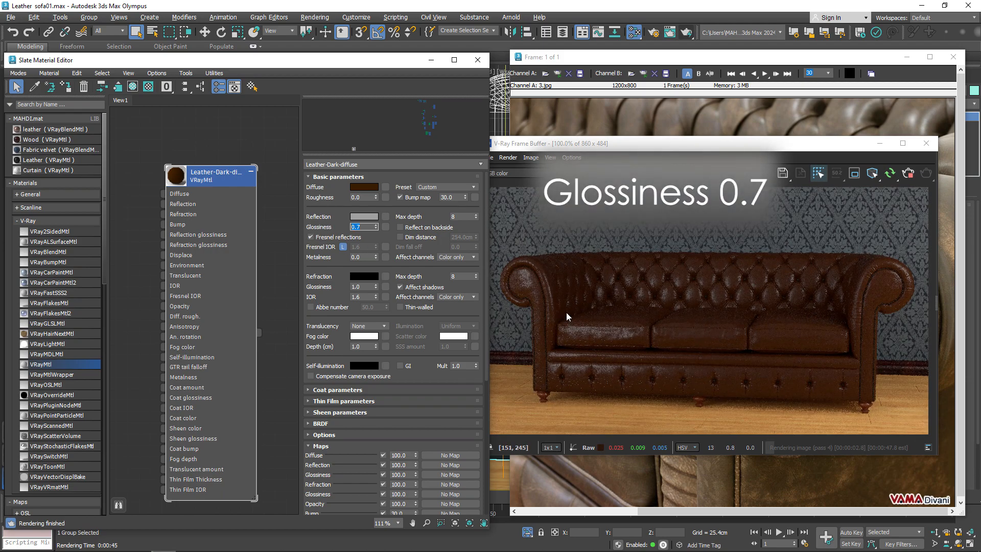
left_click(343, 247)
double_click(362, 247)
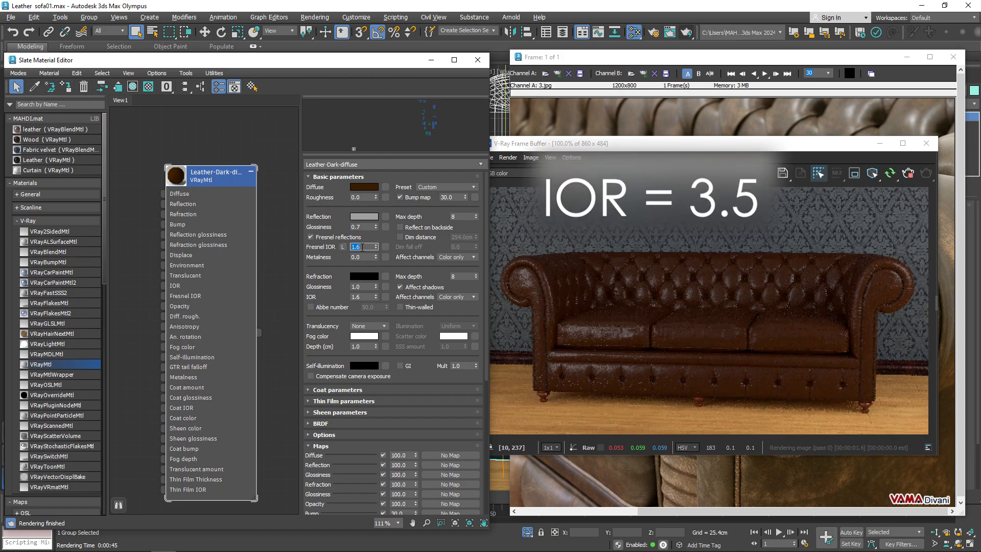
type("3.5")
key("Return")
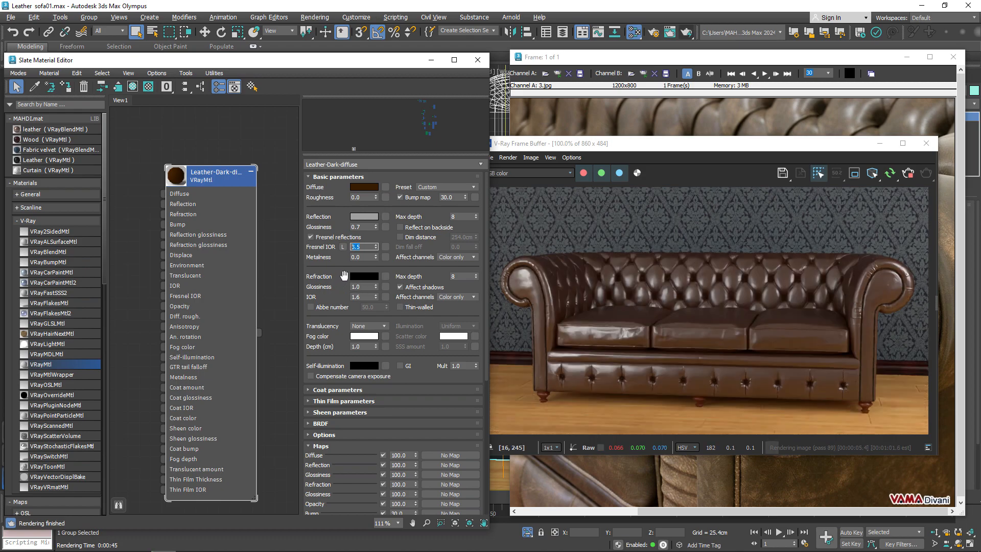
Stop the interactive render and run a full production render, inspecting the sofa's leather up close
left_click(909, 174)
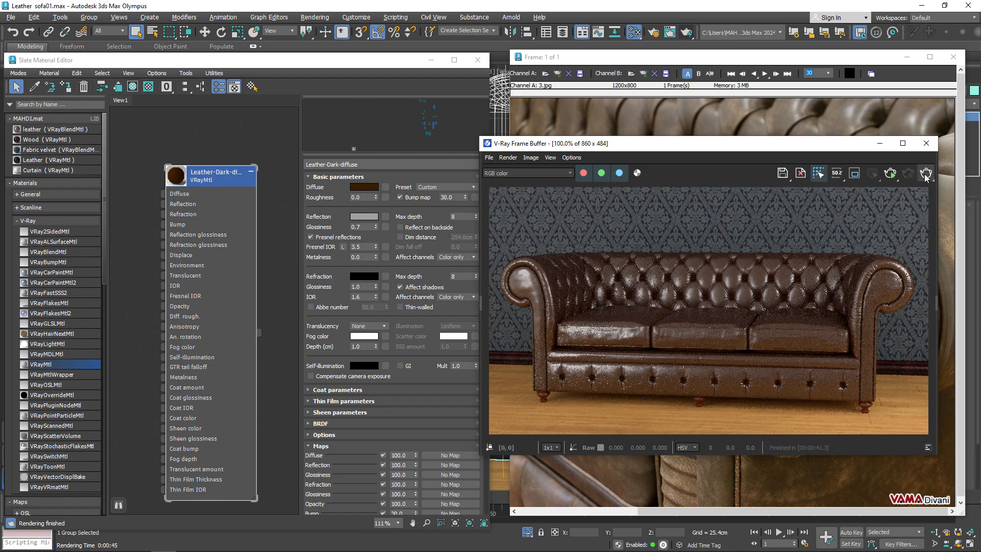
left_click(926, 174)
scroll(660, 290, "up", 3)
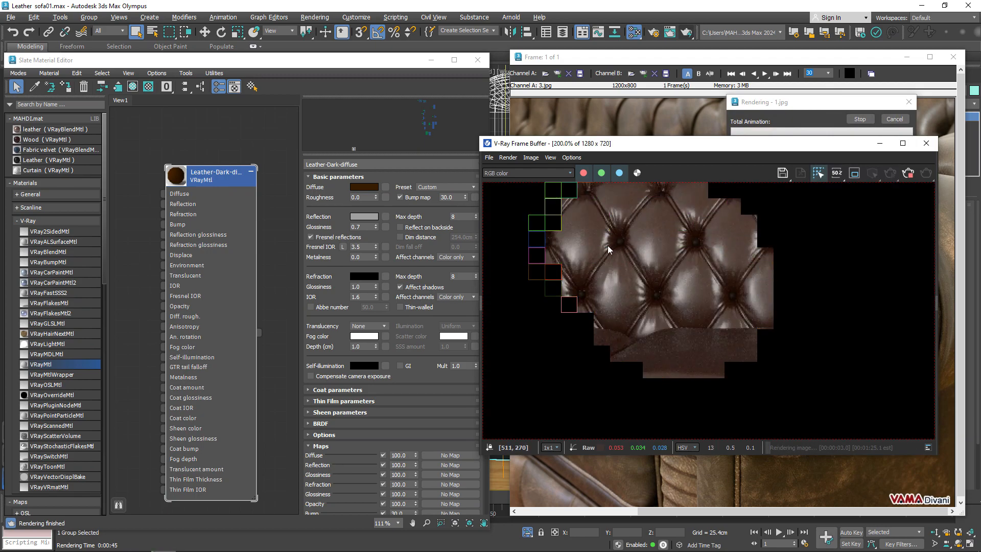
scroll(584, 298, "down", 4)
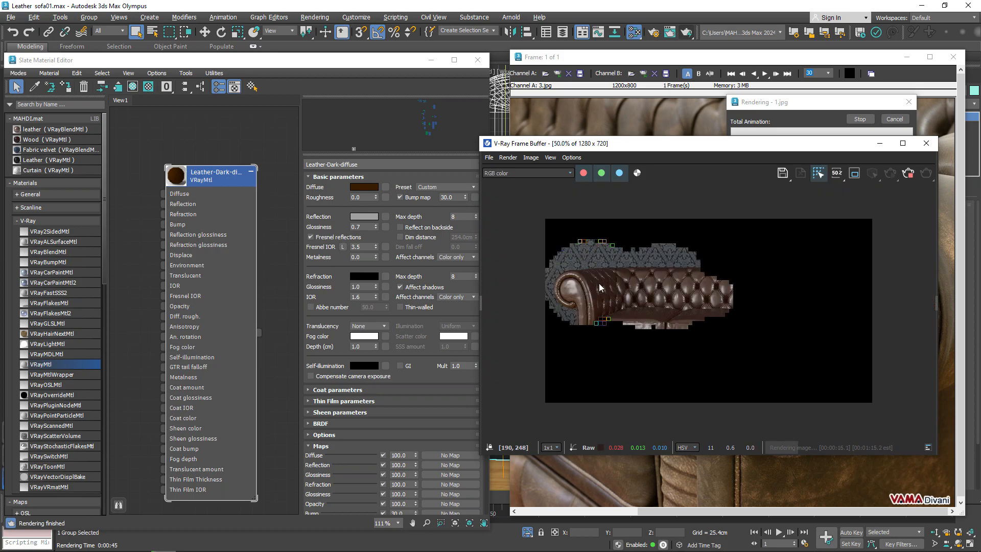
scroll(595, 282, "up", 2)
scroll(648, 337, "down", 2)
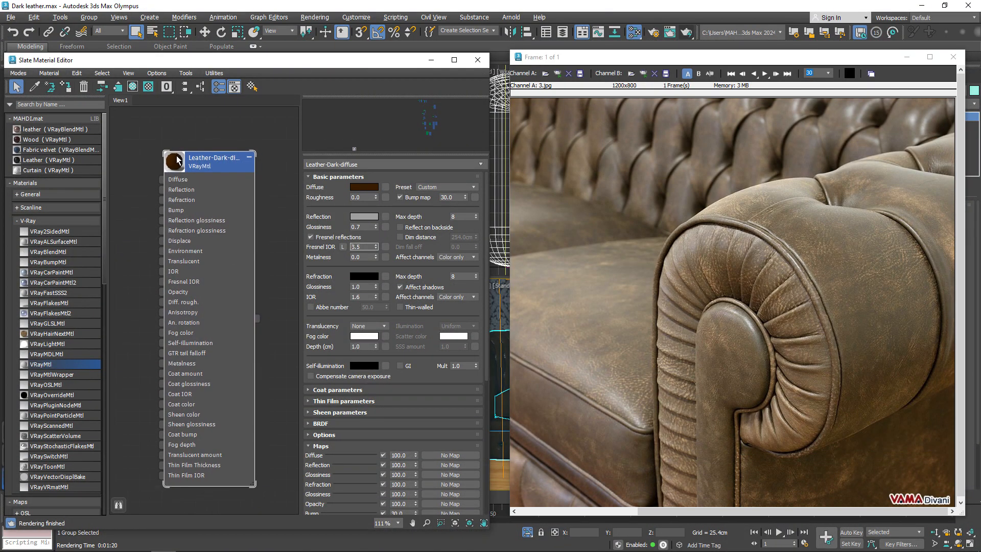
Add a Bitmap map beside the leather material and load the suade_bump.png texture into it
left_click_drag(186, 175, 198, 153)
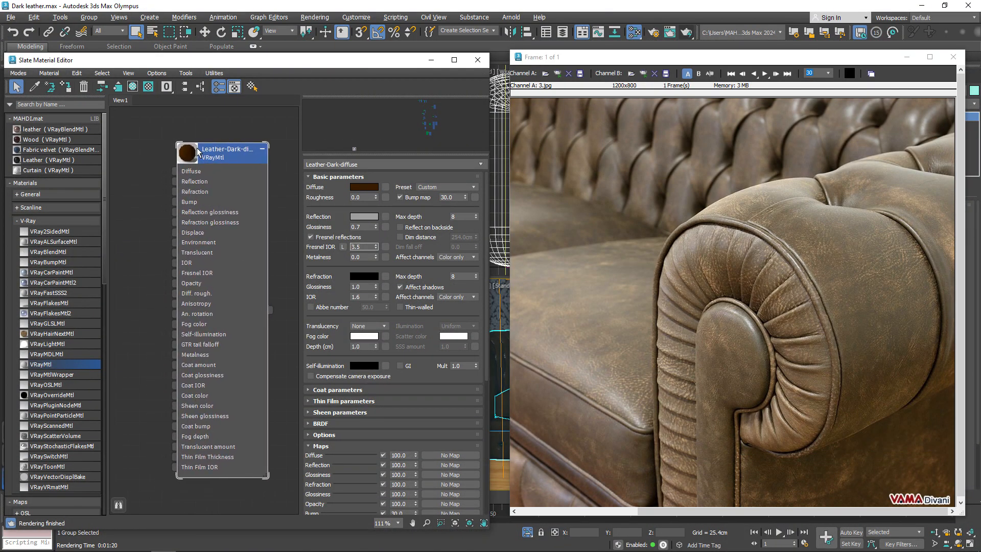
scroll(197, 154, "down", 4)
left_click_drag(323, 197, 327, 167)
right_click(192, 323)
mouse_move(221, 352)
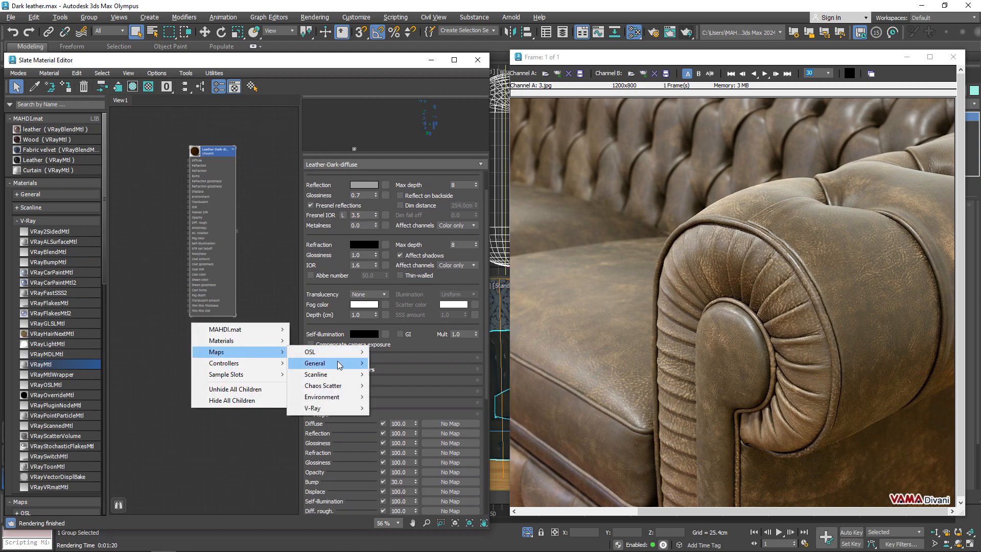
mouse_move(338, 363)
left_click(400, 136)
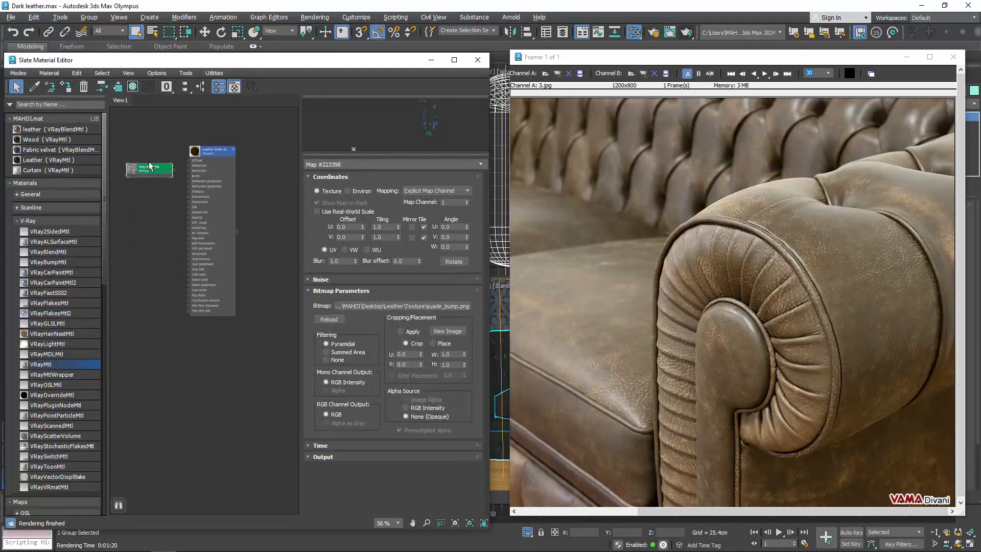
Connect the suade_bump.png bitmap to the leather material's Reflection slot and enlarge the material preview
scroll(148, 165, "up", 5)
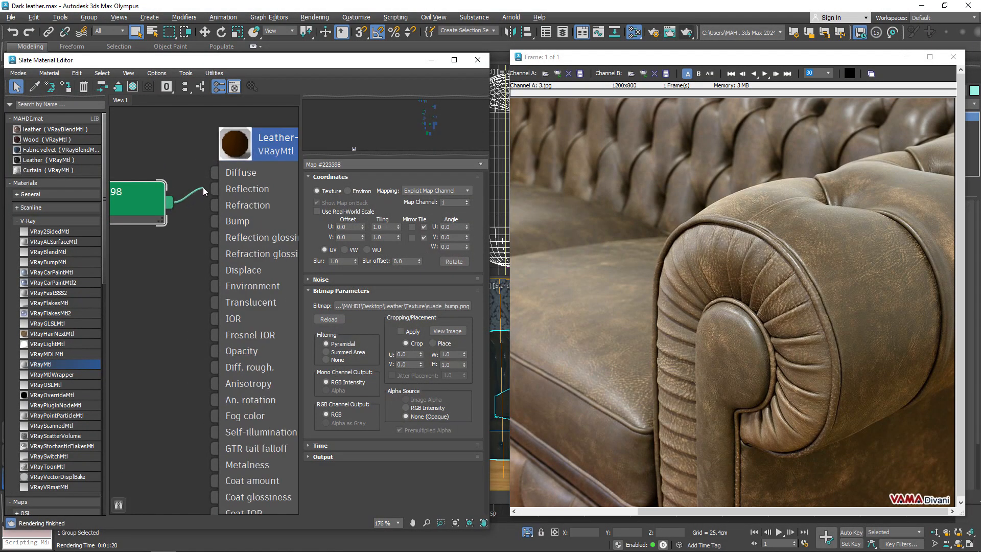
double_click(235, 148)
scroll(195, 156, "down", 1)
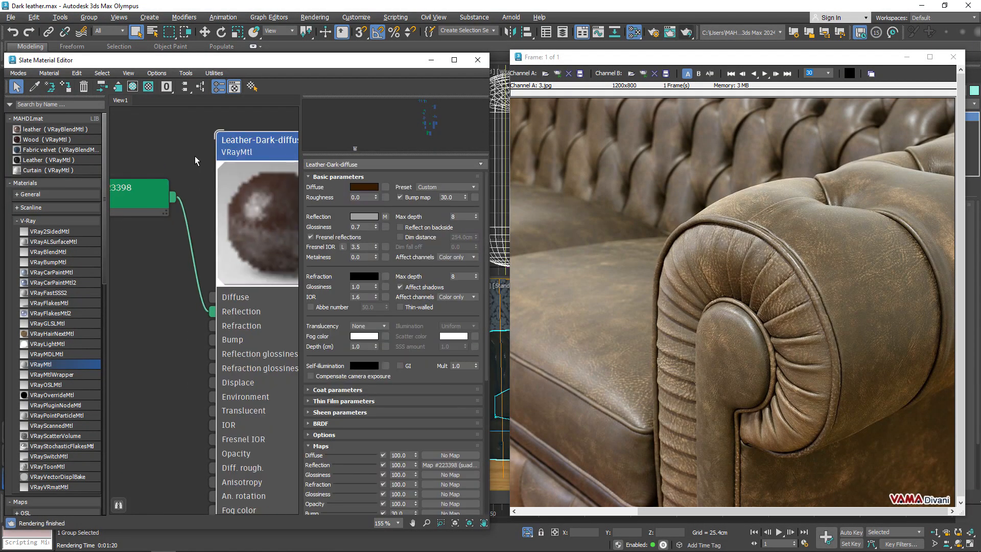
scroll(276, 201, "up", 1)
Start another interactive render at 860 x 484 and inspect the reflection texture on the sofa up close
left_click(670, 33)
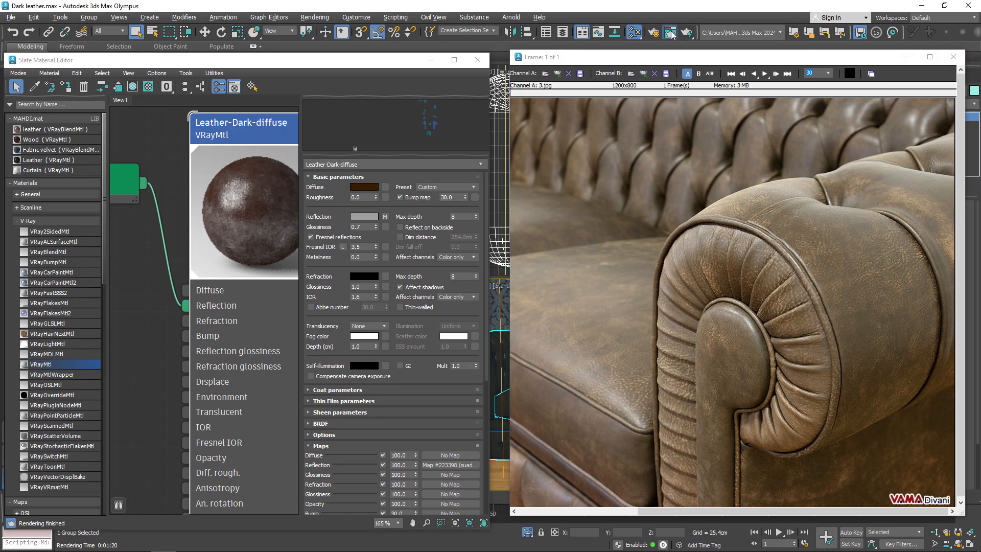
left_click(774, 88)
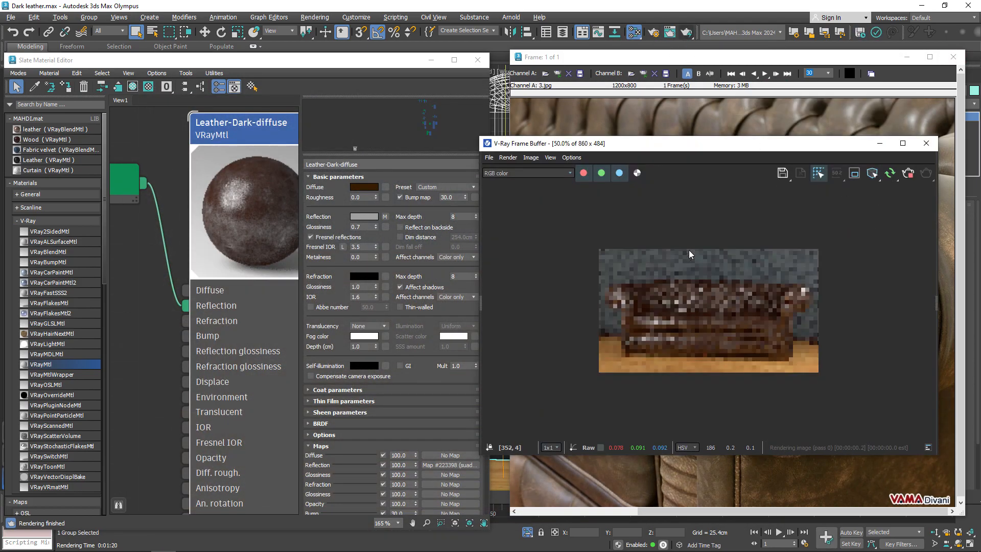
double_click(688, 250)
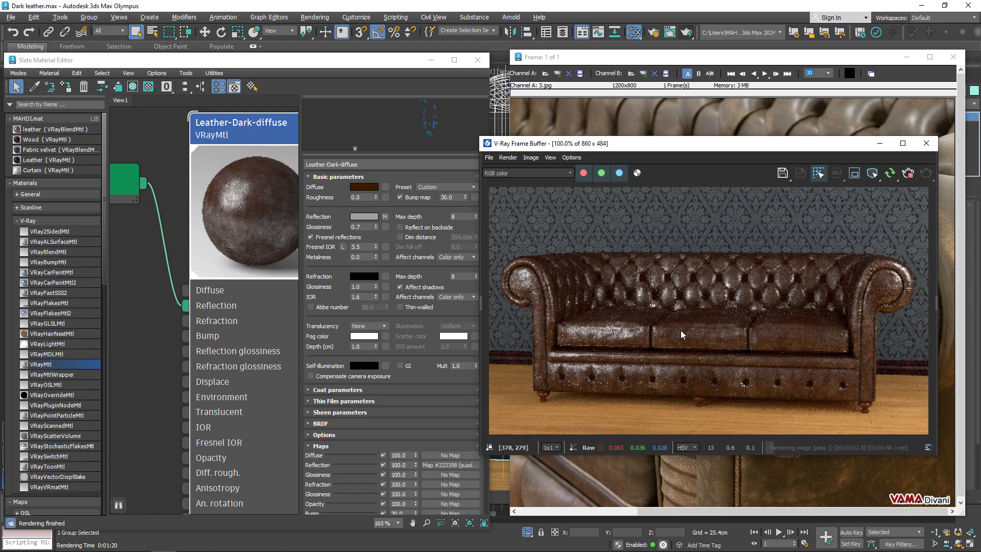
left_click(133, 282)
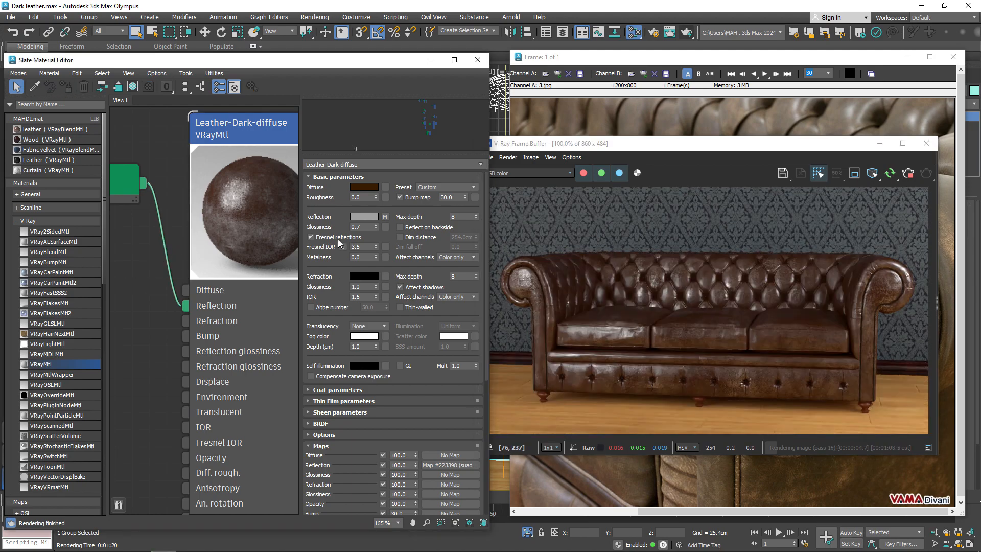
scroll(247, 224, "down", 1)
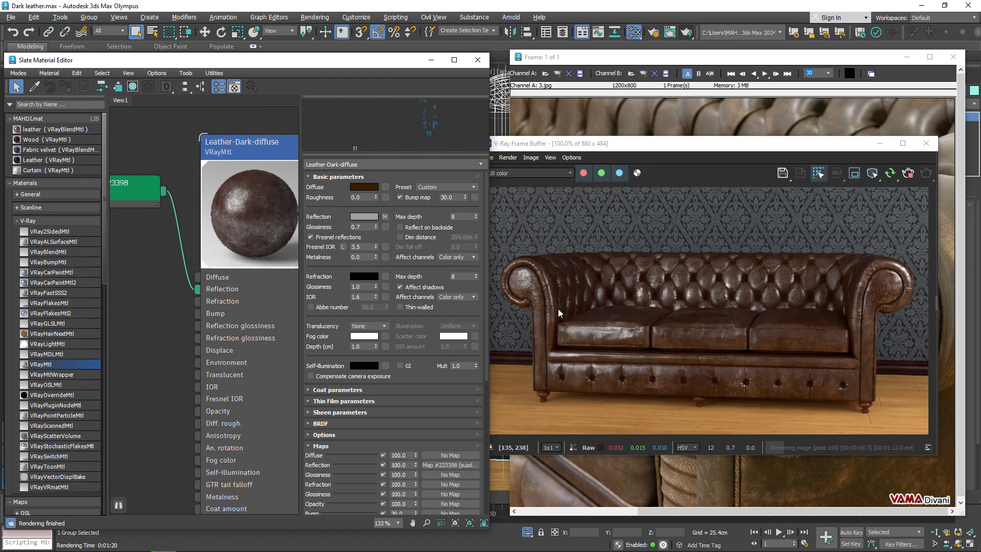
right_click(651, 293)
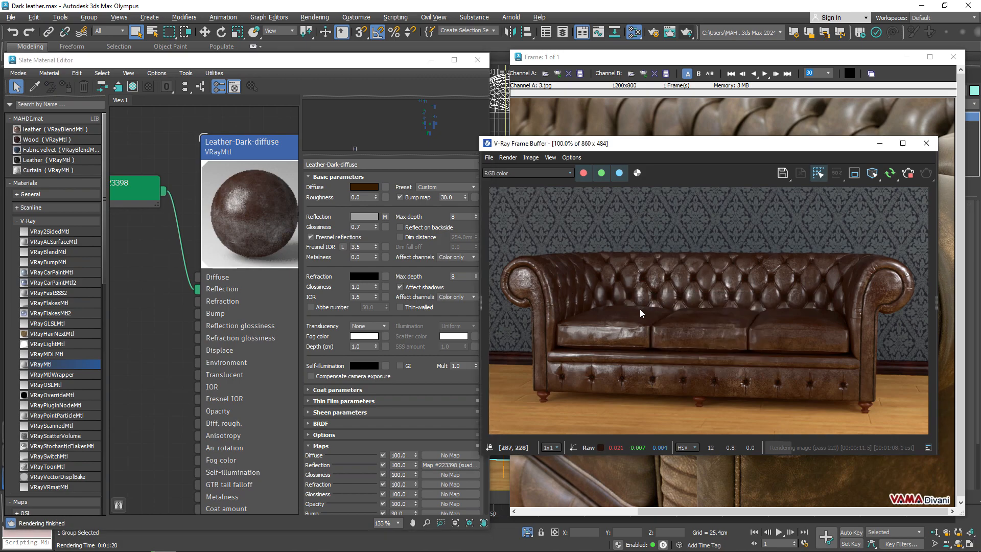
scroll(657, 310, "up", 3)
Set the Reflection map amount to 30 and check the whole sofa in the render
left_click(409, 466)
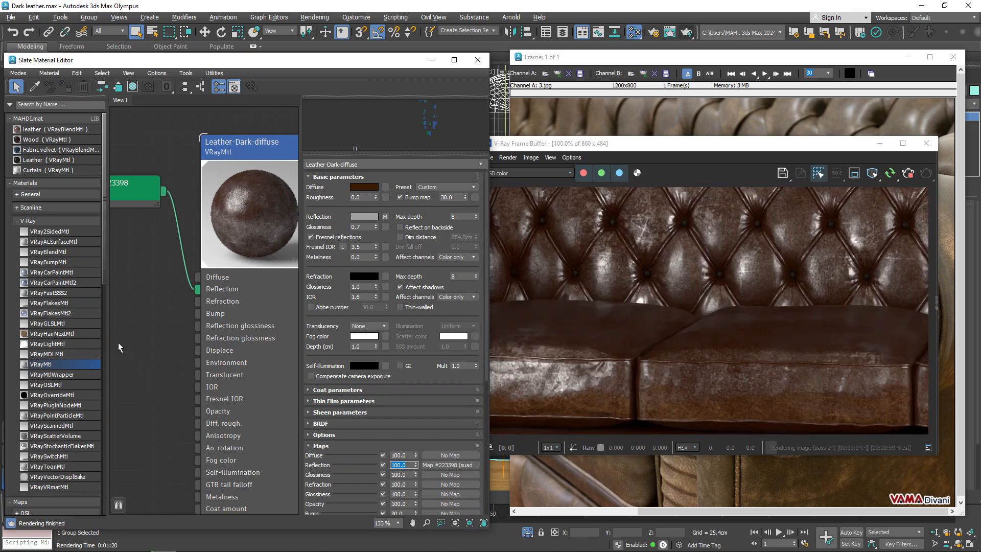
type("3")
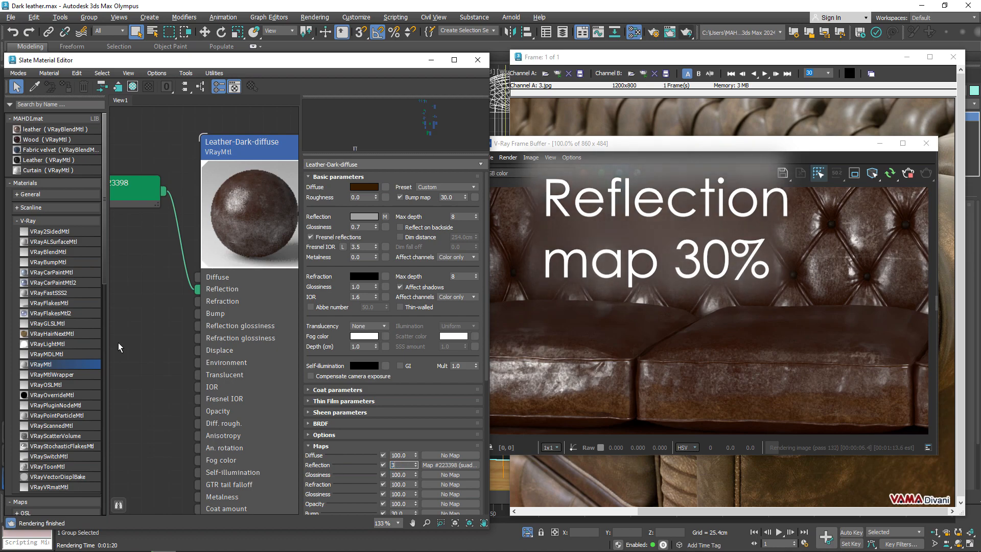
type("0")
key("Return")
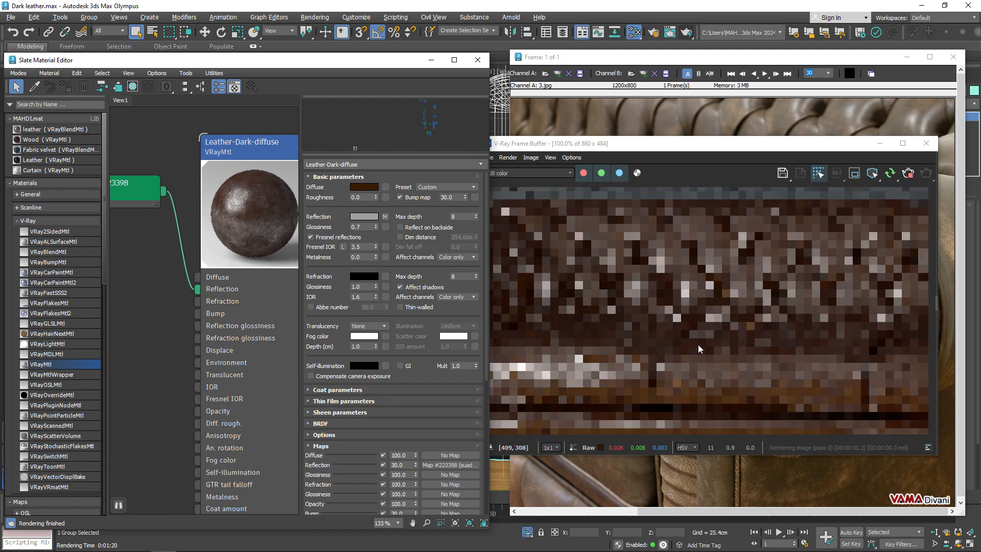
left_click(679, 260)
scroll(164, 290, "down", 5)
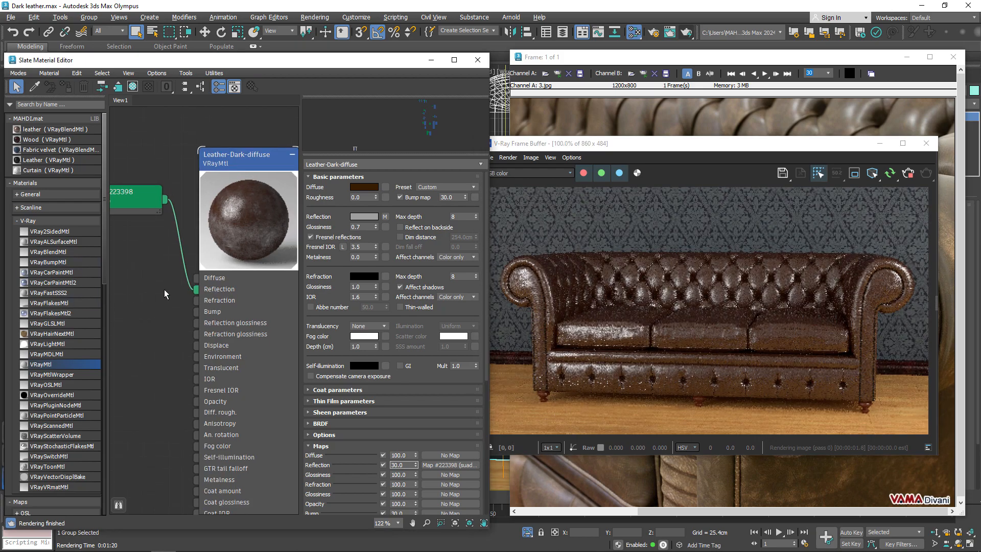
Connect the same suade_bump.png bitmap to the leather material's Bump slot
scroll(276, 244, "down", 3)
scroll(200, 241, "up", 4)
left_click_drag(201, 232, 235, 305)
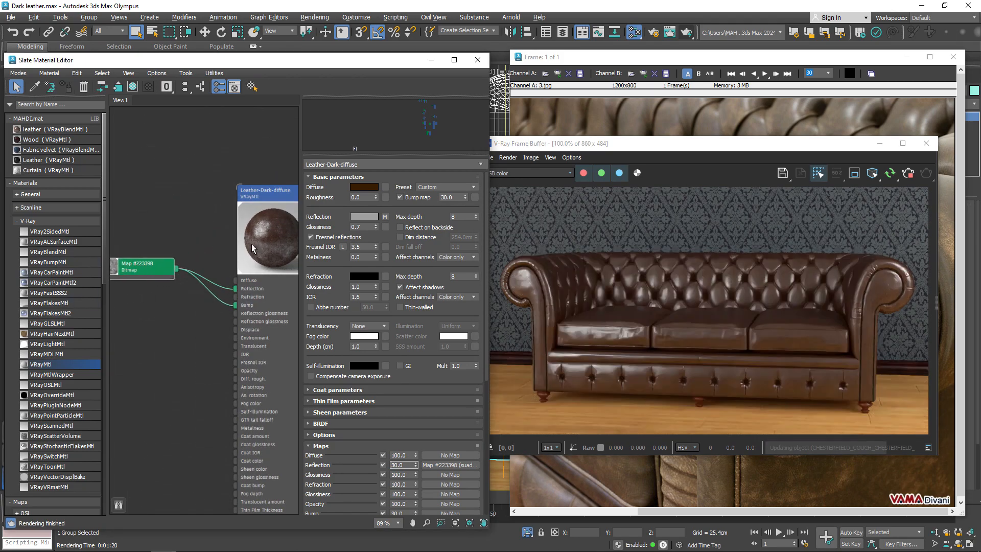
scroll(401, 439, "down", 3)
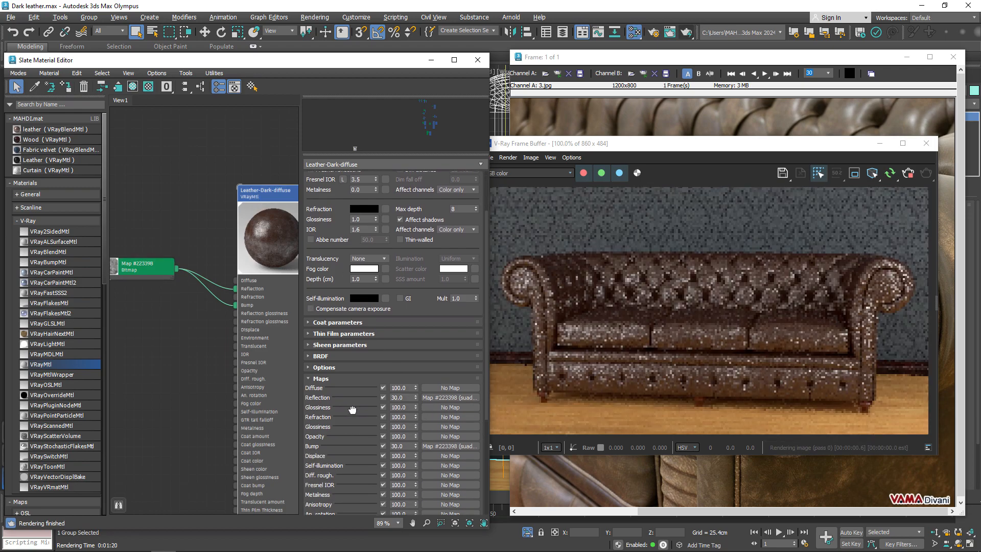
Check the bump on the sofa up close in the interactive render and set the material's Bump map amount to 2
left_click(399, 446)
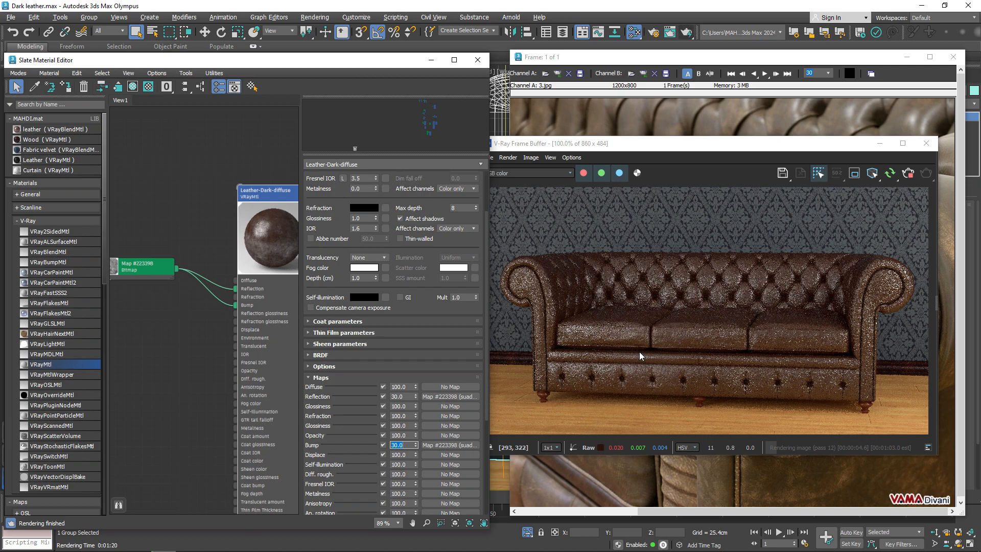
right_click(672, 322)
left_click(661, 331)
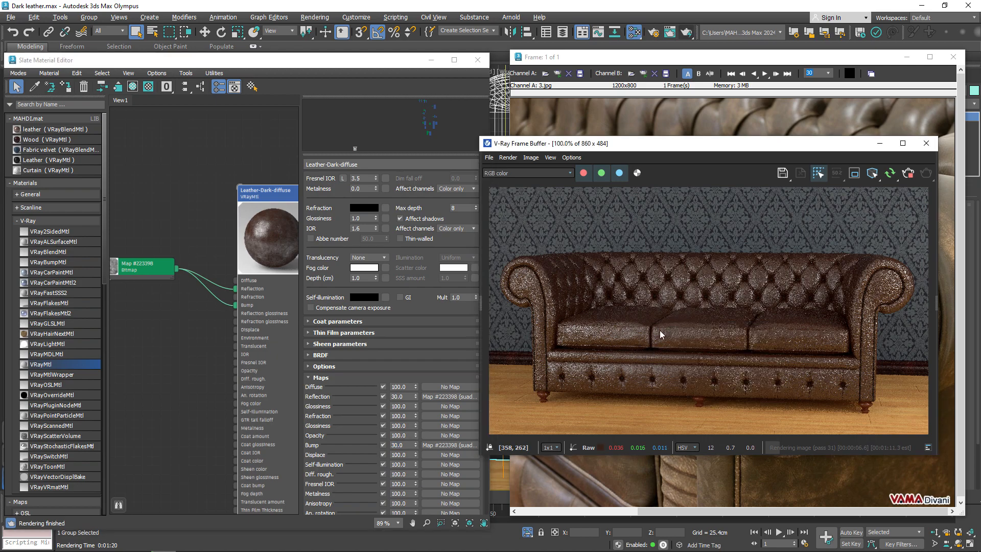
scroll(656, 338, "up", 2)
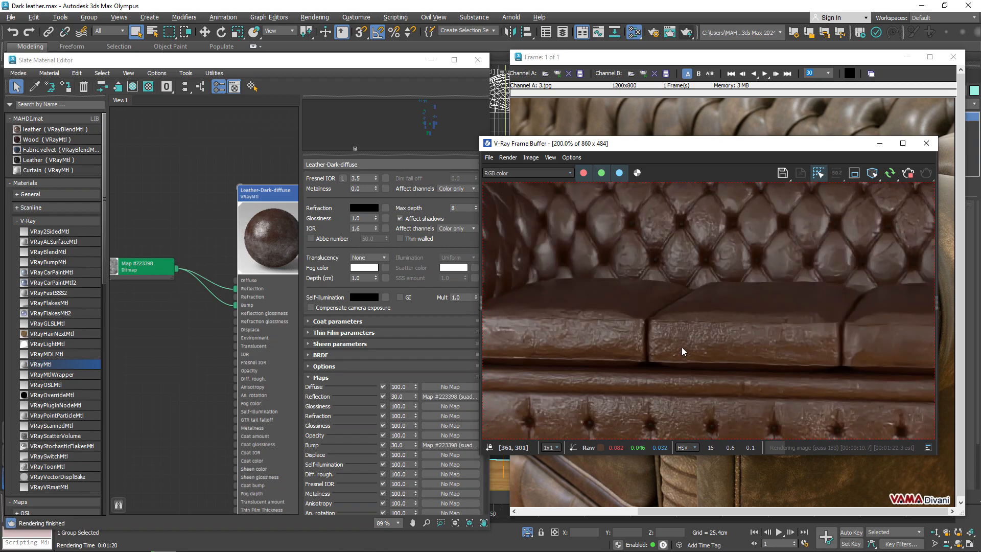
scroll(659, 337, "down", 2)
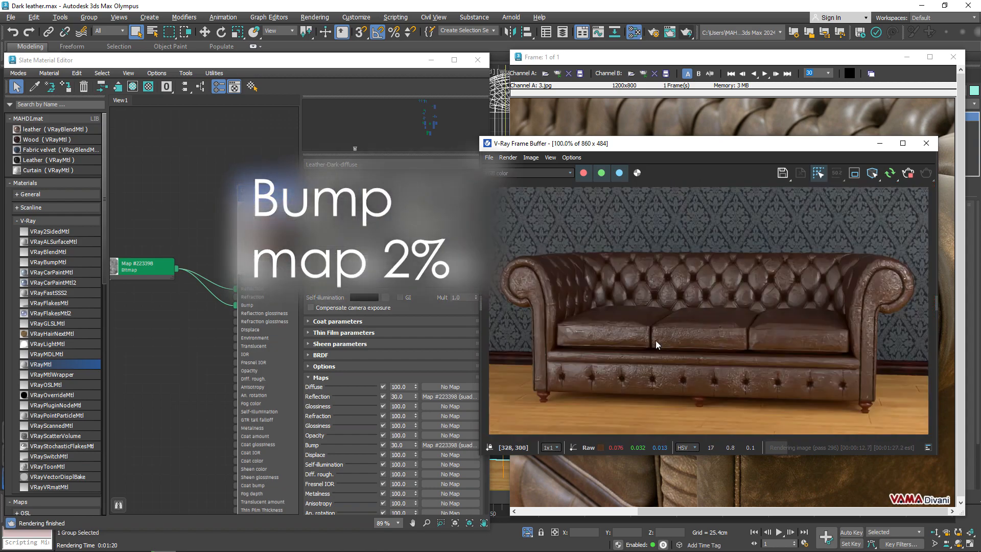
scroll(685, 302, "up", 2)
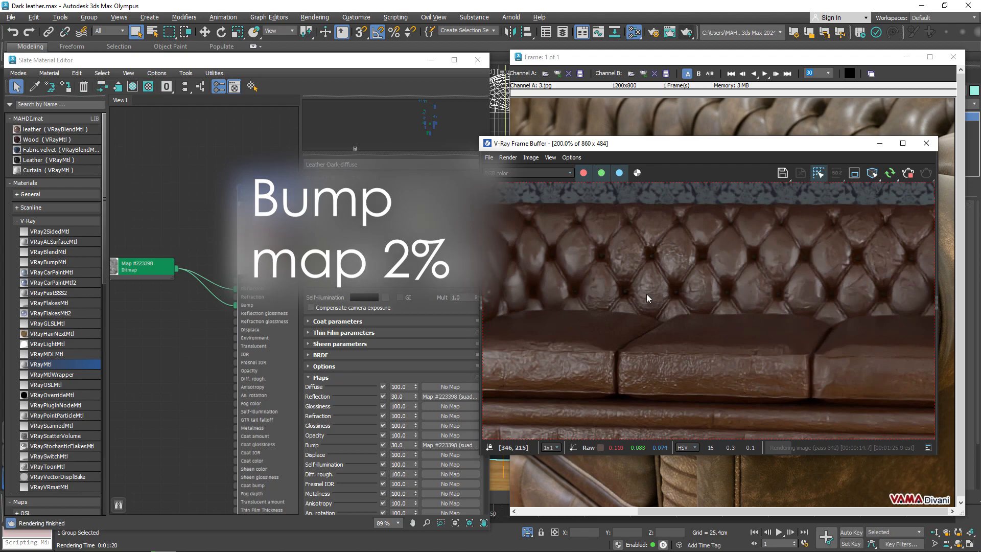
left_click(298, 437)
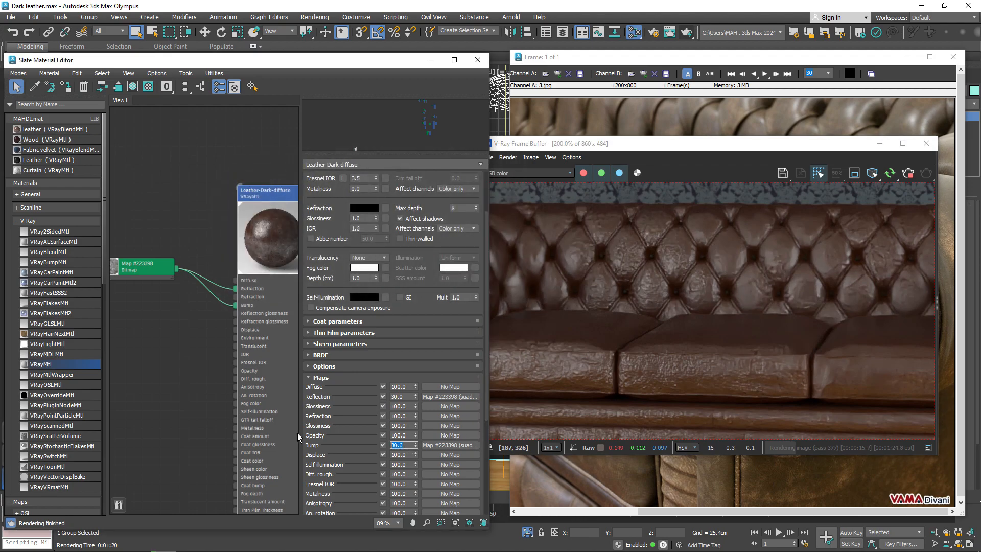
type("2")
key("Return")
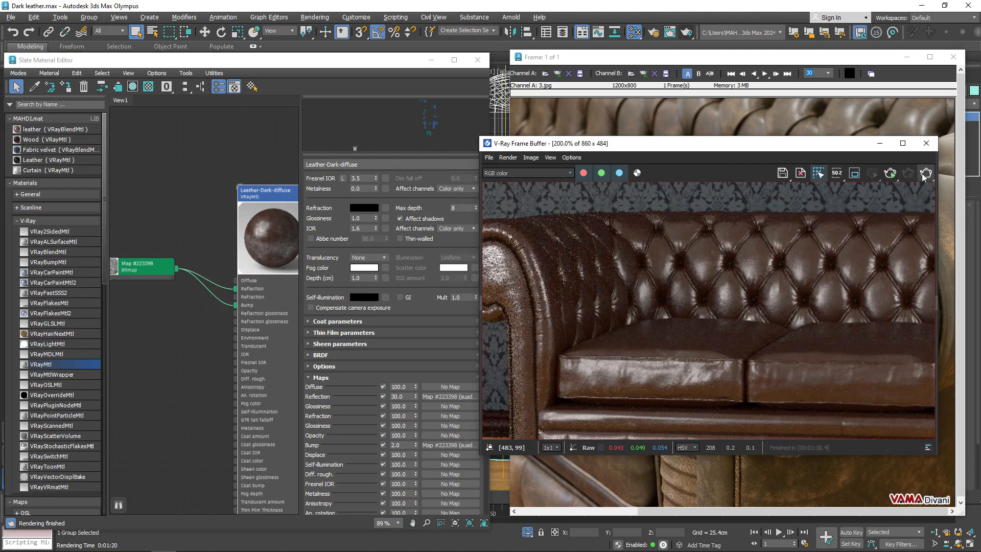
Render the sofa at 1280 x 720 and compare its leather up close with the reference photo
left_click(926, 174)
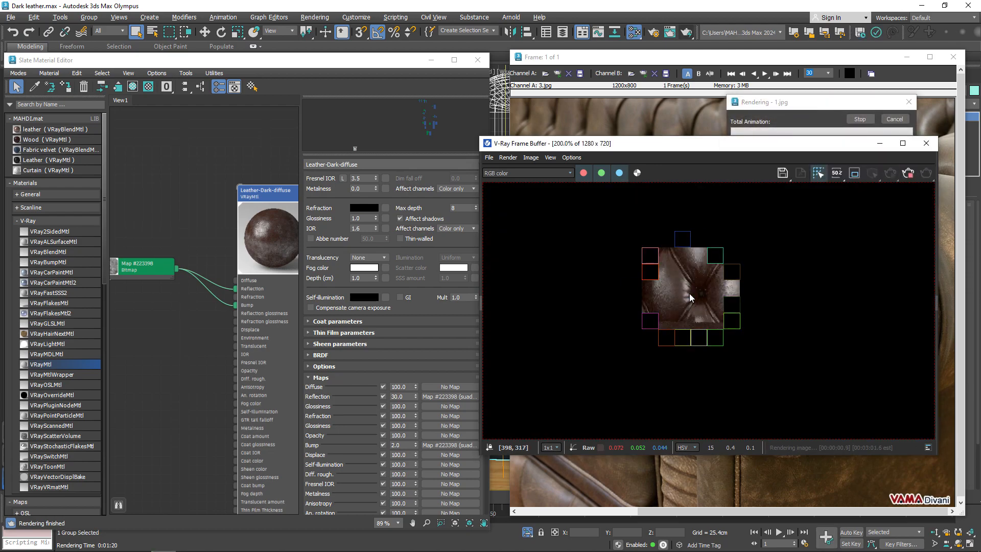
left_click_drag(637, 144, 328, 177)
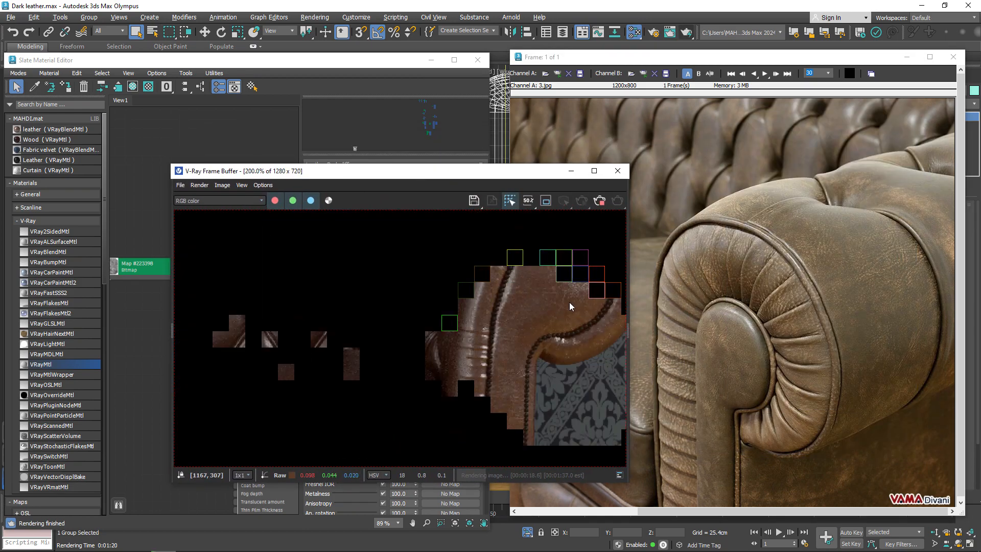
scroll(569, 303, "down", 1)
scroll(539, 278, "up", 2)
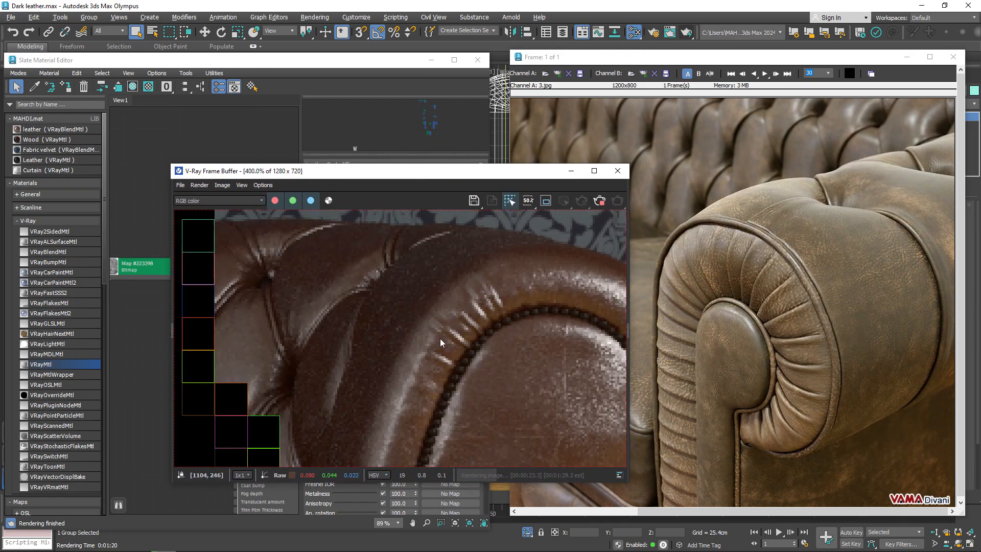
scroll(506, 334, "down", 2)
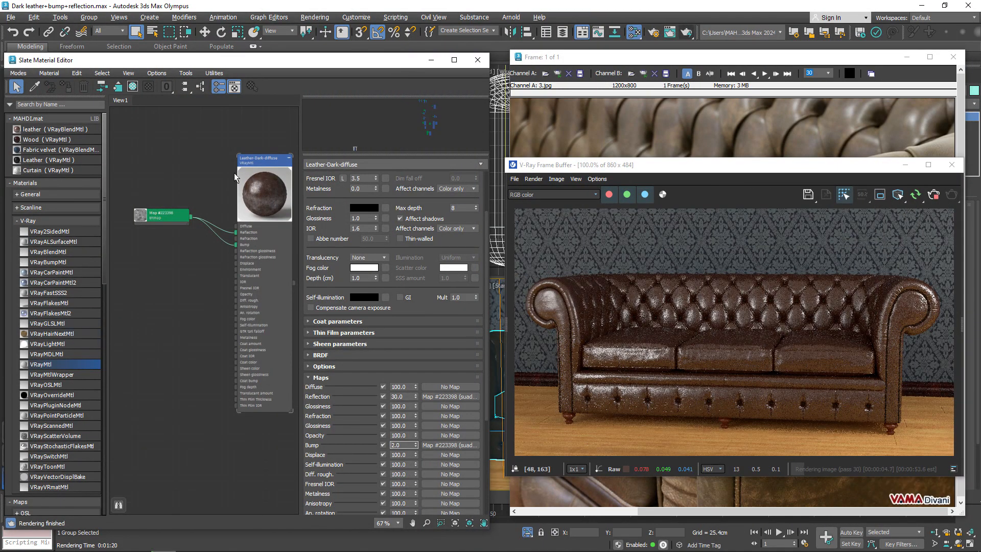
Duplicate the Leather-Dark-diffuse material together with its bitmap and place the copy below the original
scroll(254, 143, "down", 3)
left_click_drag(257, 157, 255, 339, "shift")
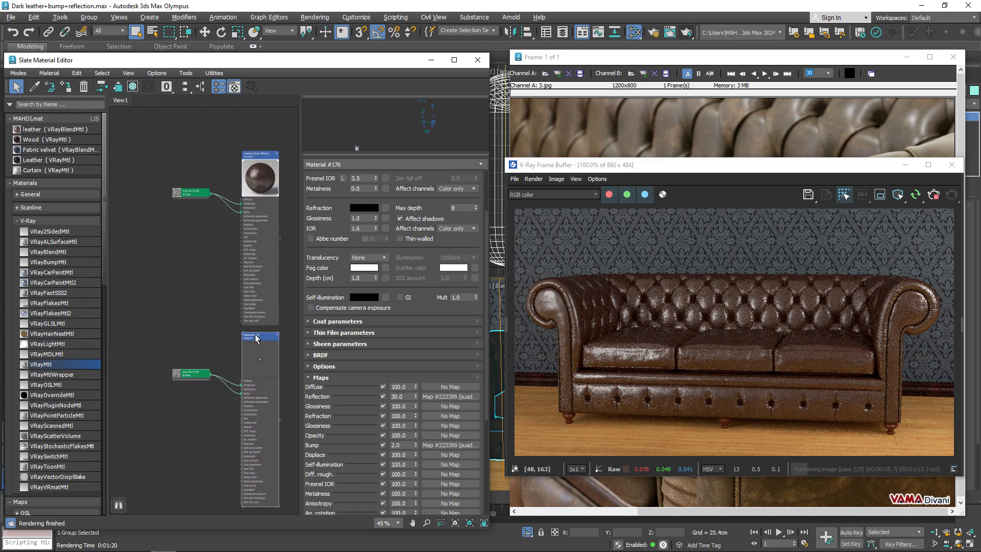
scroll(255, 337, "up", 5)
Set the copied material's Diffuse colour to the lighter brown 745D32
left_click(616, 135)
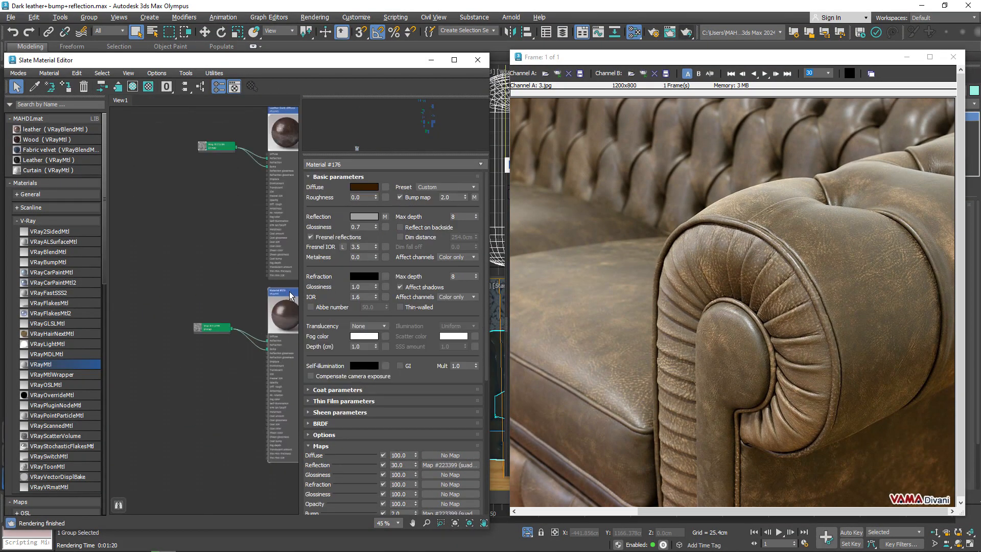
left_click(364, 188)
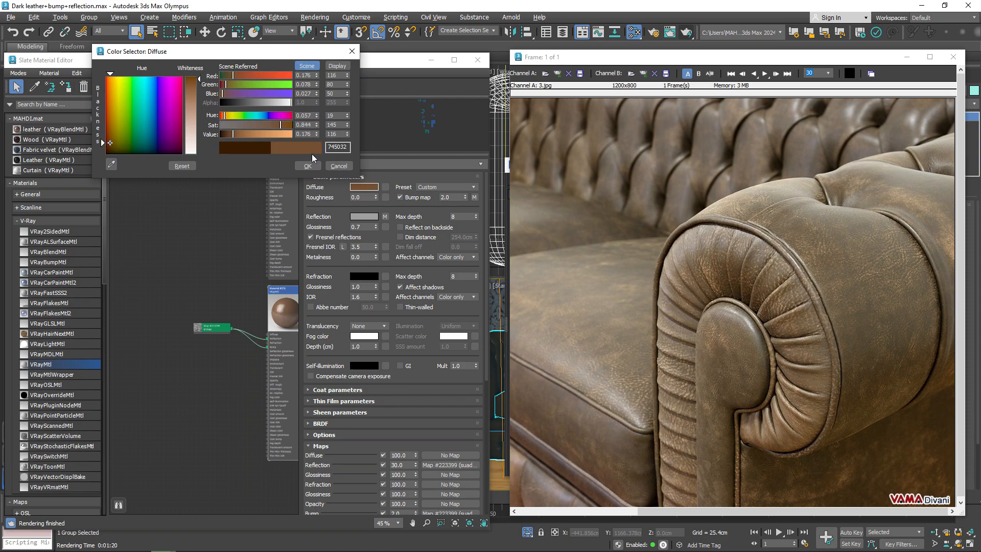
left_click_drag(348, 85, 349, 77)
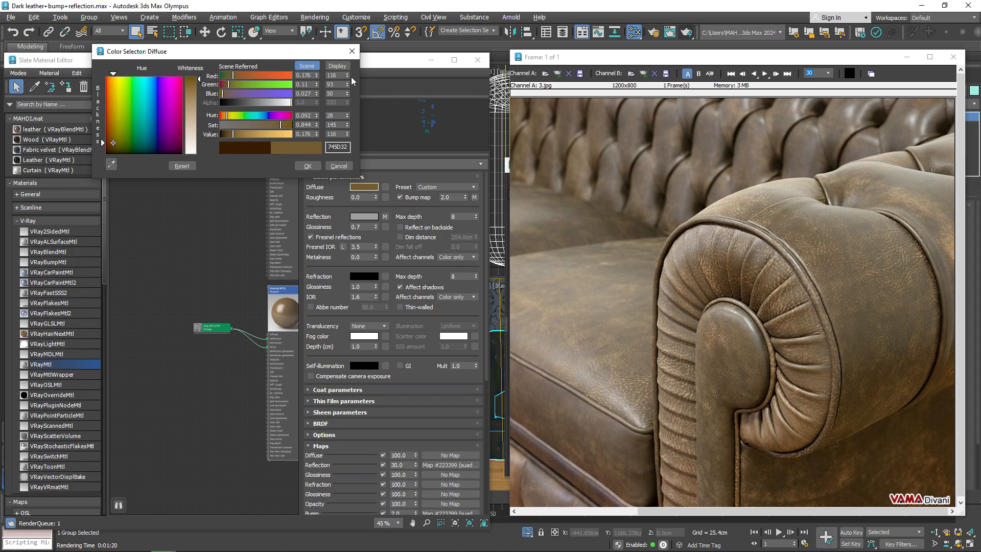
left_click(309, 165)
left_click(212, 233)
Sample the Diffuse colour of the original Leather-Dark-diffuse material from the armrest in the reference photo
scroll(219, 278, "down", 2)
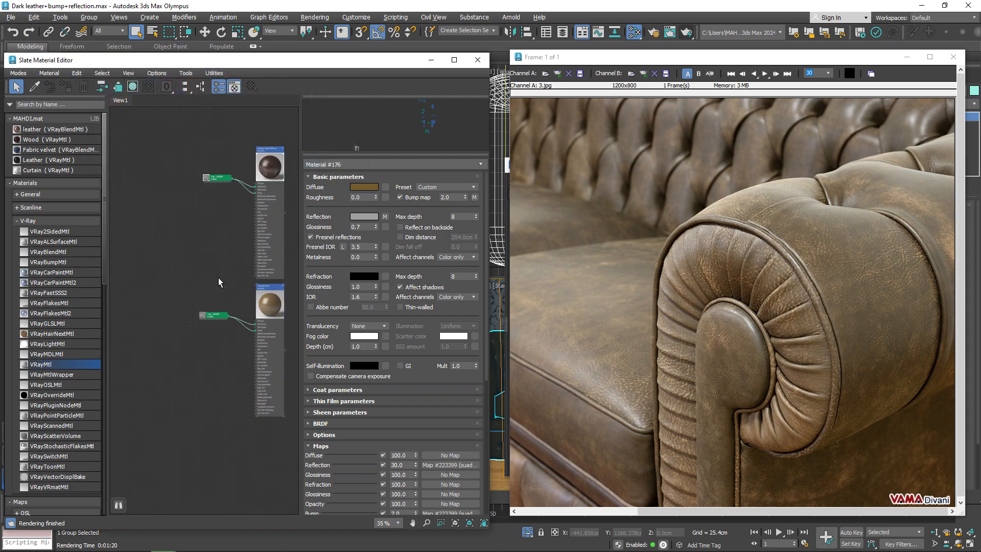
scroll(265, 294, "up", 2)
middle_click_drag(269, 288, 237, 281)
double_click(156, 338)
scroll(234, 323, "down", 3)
scroll(236, 186, "up", 4)
left_click(234, 167)
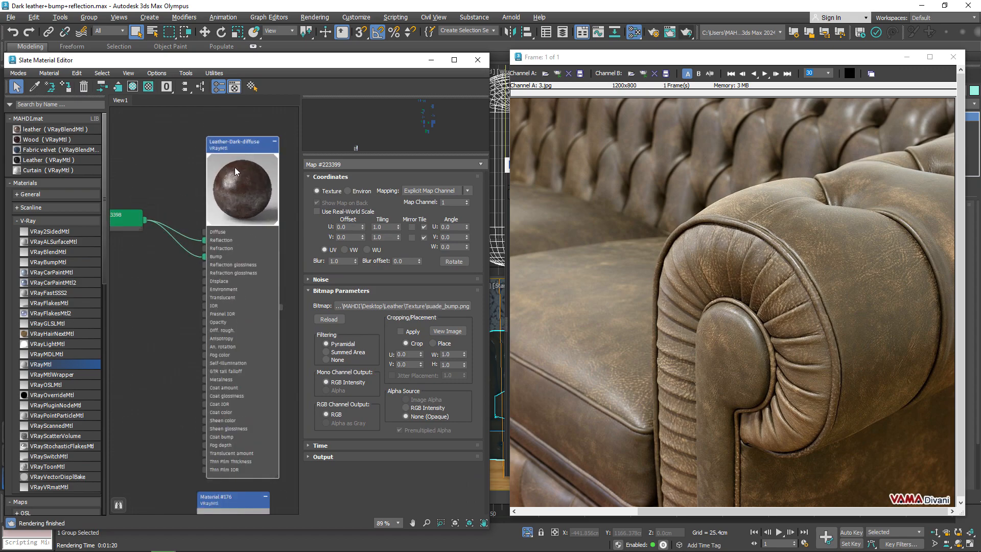
double_click(235, 167)
left_click(365, 188)
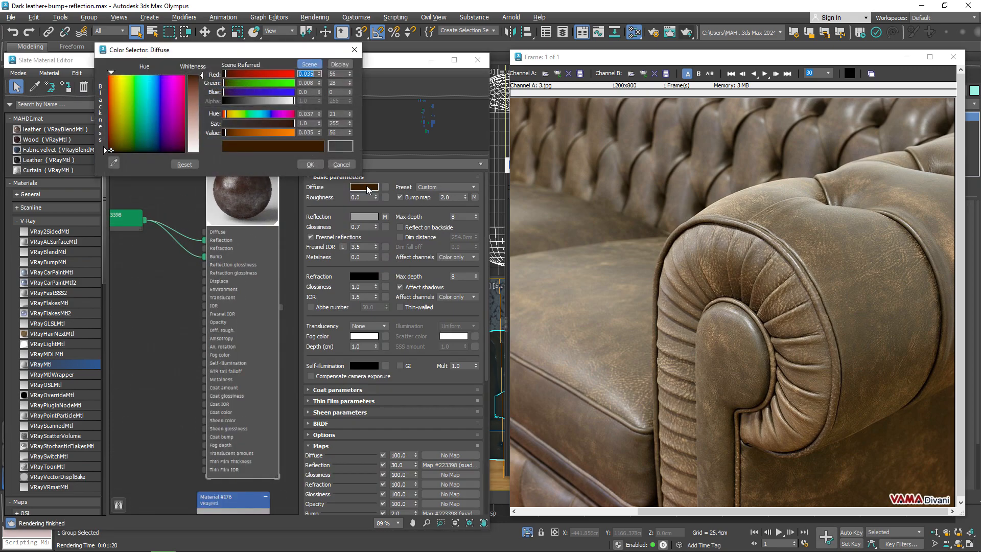
left_click(115, 163)
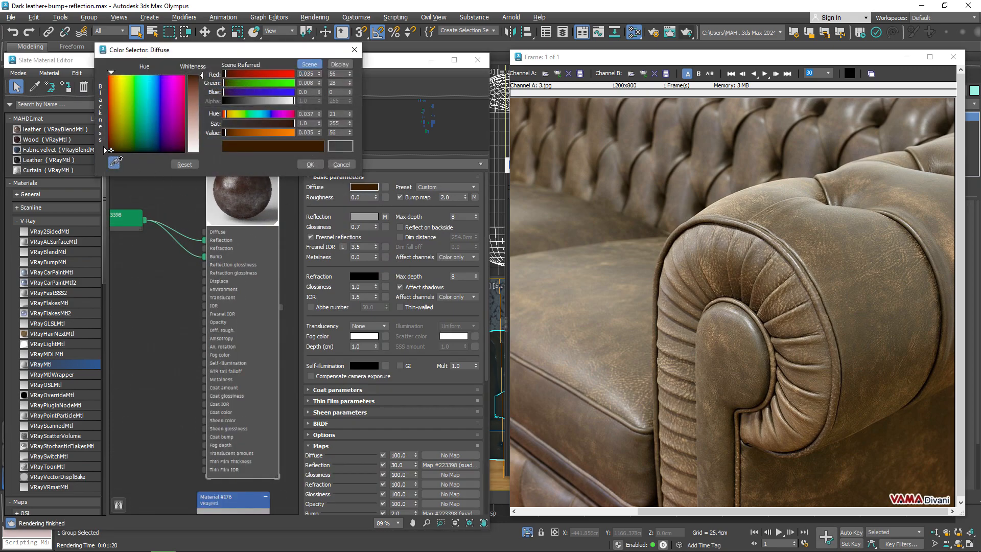
left_click(837, 227)
left_click(837, 226)
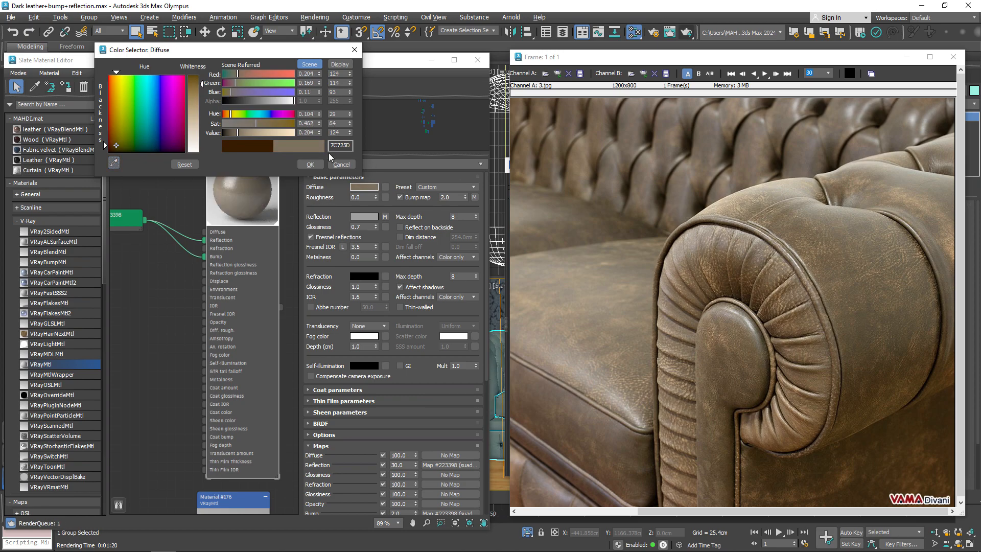
Saturate and darken the sampled Diffuse colour to 4C422B, and render the sofa at 1280 x 720 beside the reference photo
left_click_drag(271, 125, 277, 124)
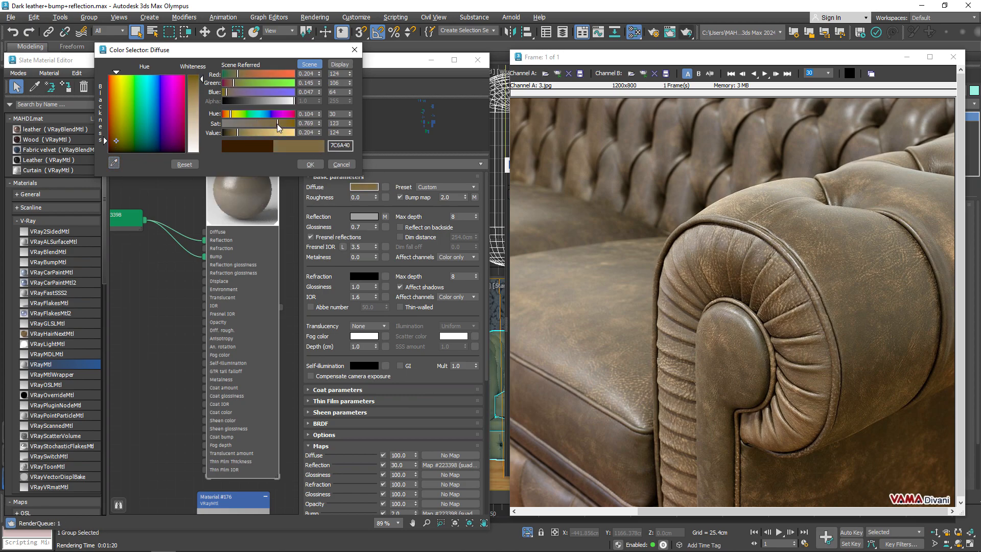
left_click(232, 134)
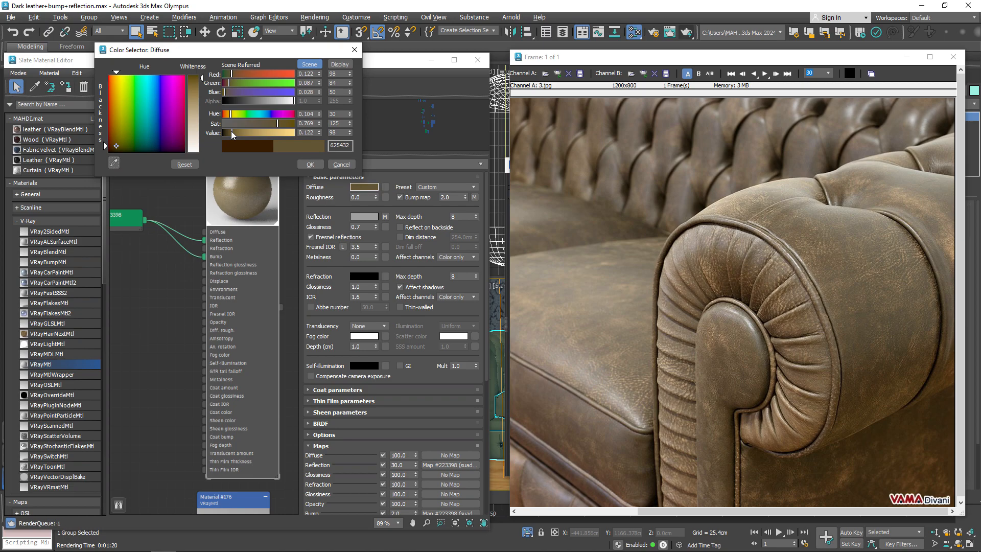
left_click_drag(231, 134, 228, 134)
scroll(218, 243, "down", 2)
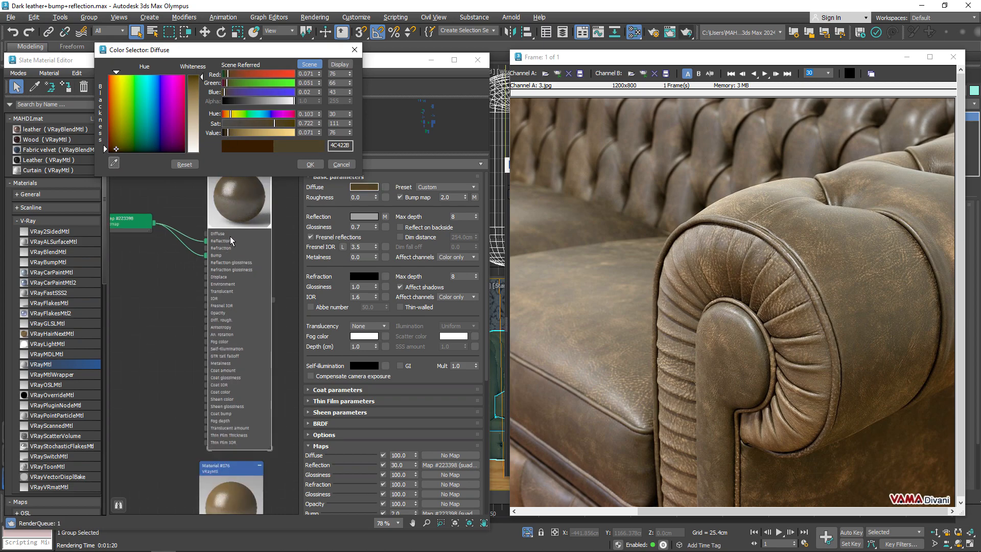
left_click(309, 164)
scroll(235, 130, "down", 1)
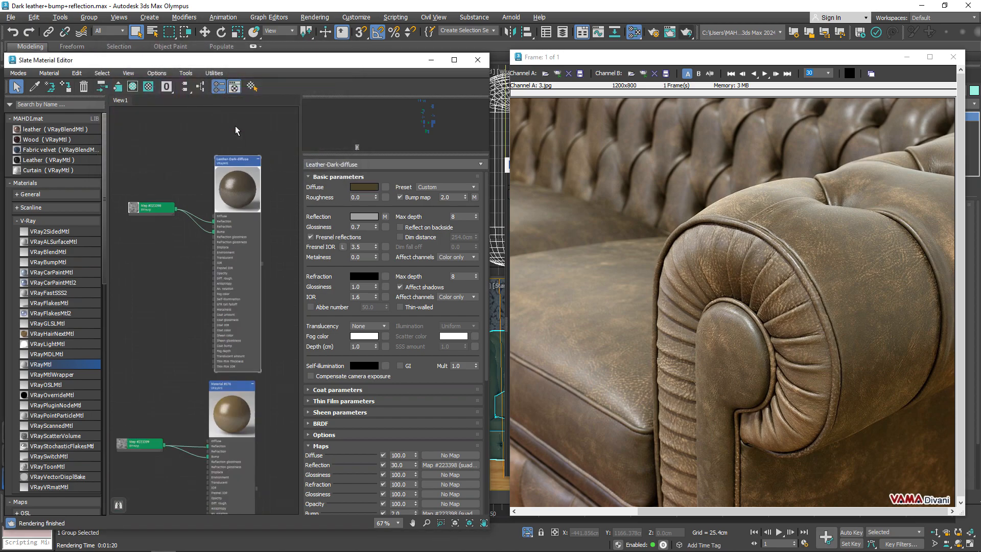
key("shift+q")
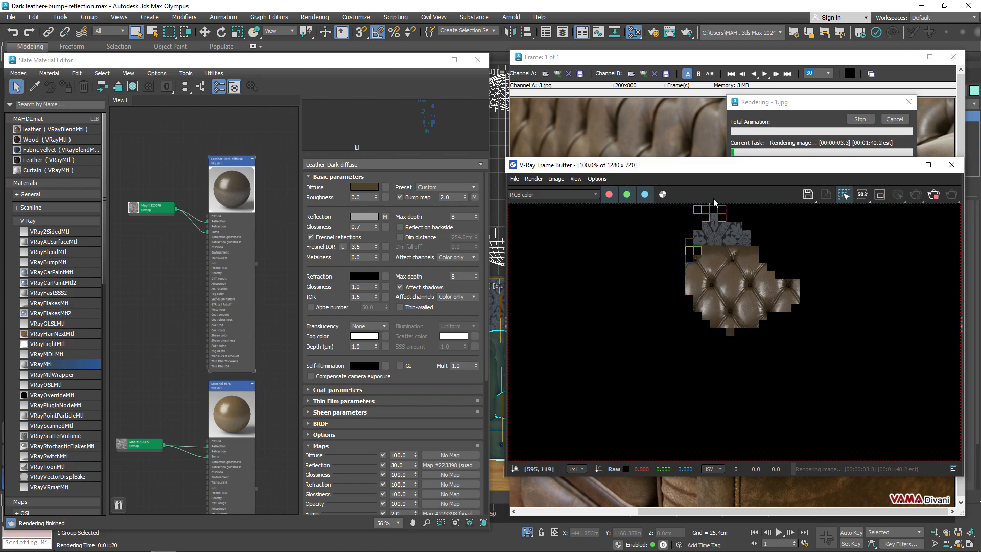
left_click_drag(708, 164, 405, 170)
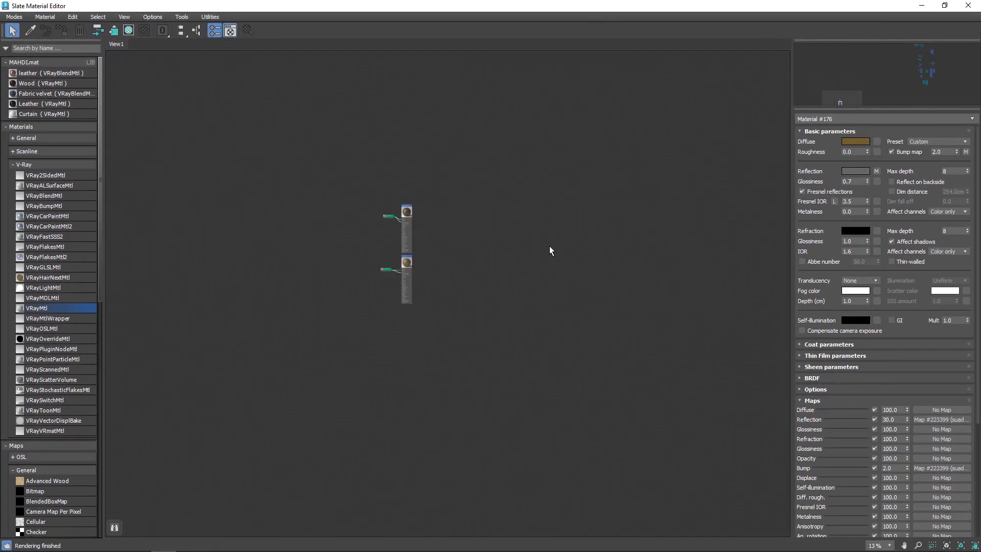
Add a VRayBlendMtl beside the two leather materials and enlarge its preview
scroll(490, 250, "up", 8)
middle_click_drag(490, 251, 425, 217)
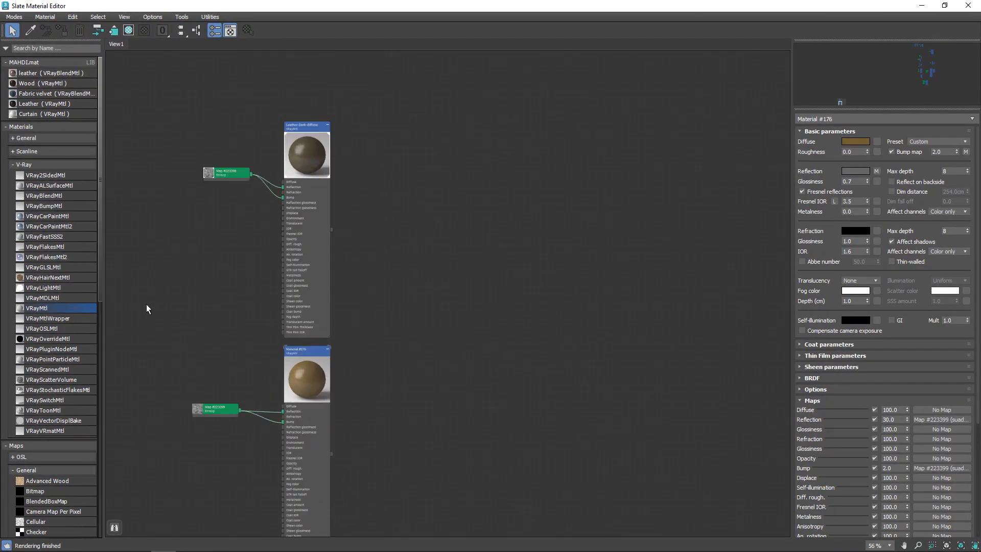
left_click_drag(43, 197, 431, 209)
double_click(433, 223)
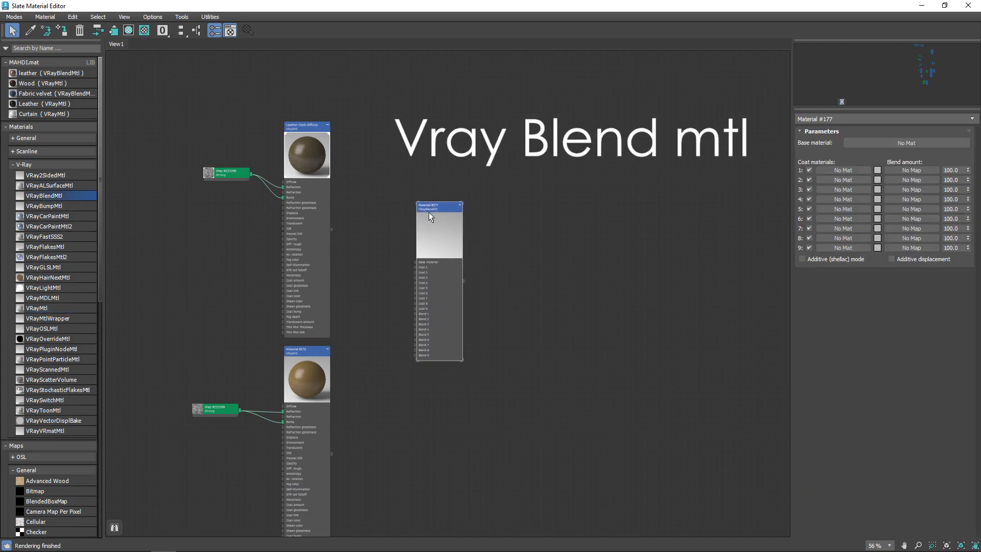
left_click_drag(462, 360, 566, 464)
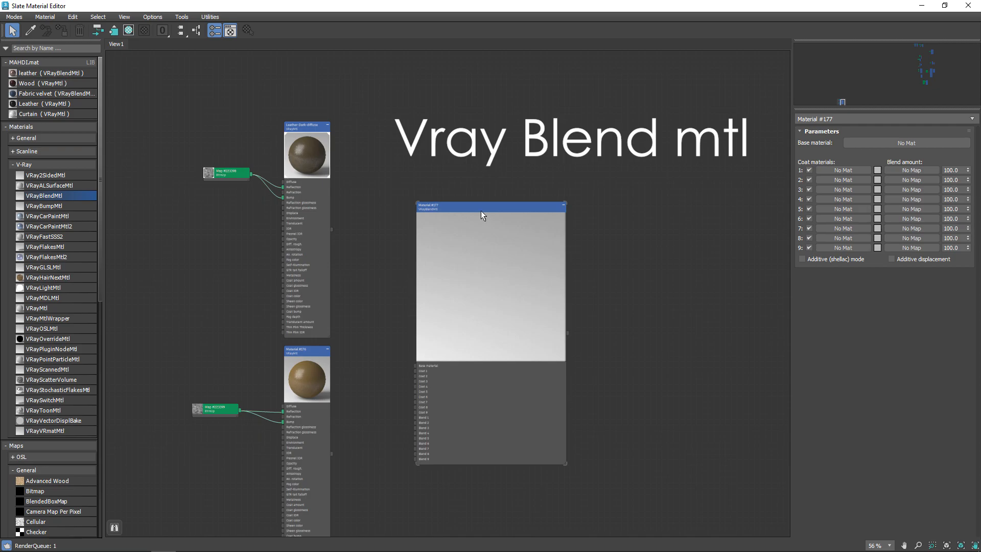
Connect Leather-Dark-diffuse to the blend material's Base material slot and the lighter copy to Coat 1
left_click_drag(453, 206, 449, 184)
left_click_drag(331, 229, 408, 343)
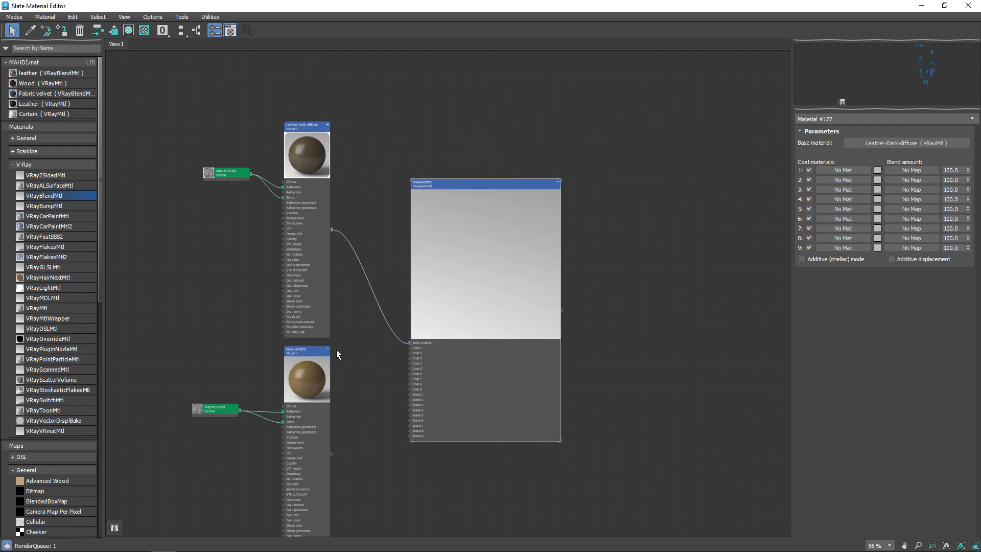
left_click_drag(339, 450, 409, 348)
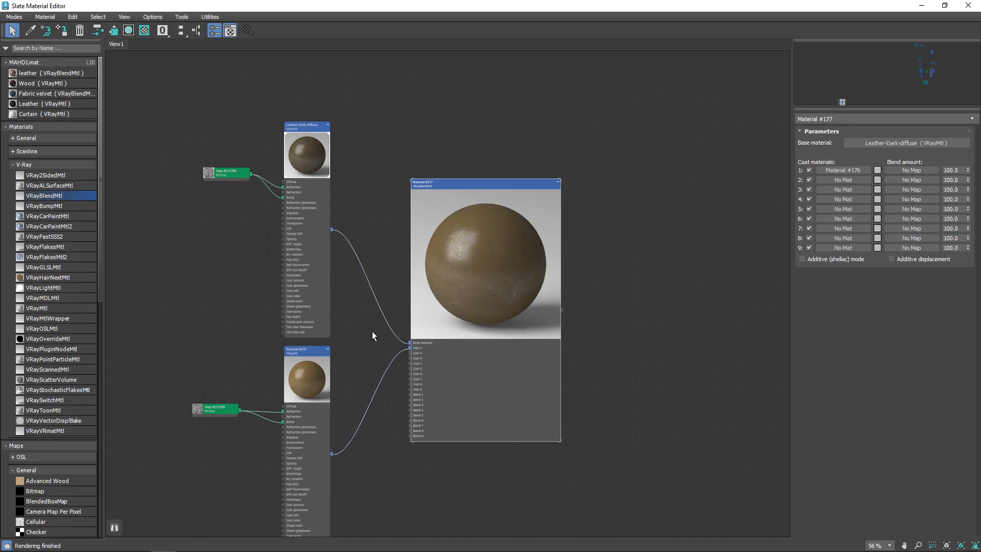
Duplicate the suade_bump.png bitmap and connect the copy to the blend material's Blend 1 slot
left_click(228, 176)
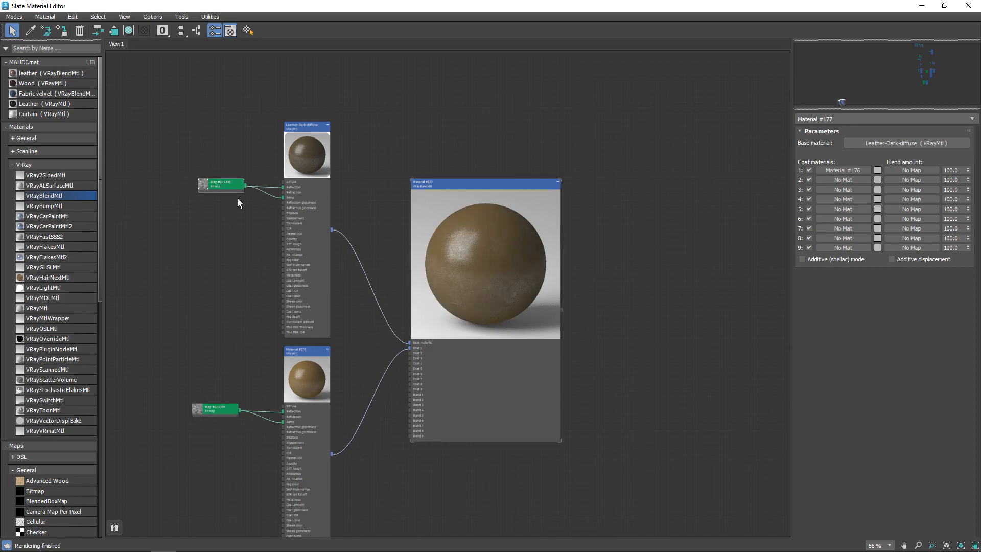
mouse_move(238, 183)
left_mouse_down("shift")
mouse_move(271, 346)
mouse_move(402, 447)
left_mouse_up("shift")
left_click_drag(482, 186, 545, 193)
left_click(386, 453)
left_click_drag(423, 450, 473, 401)
scroll(473, 402, "up", 5)
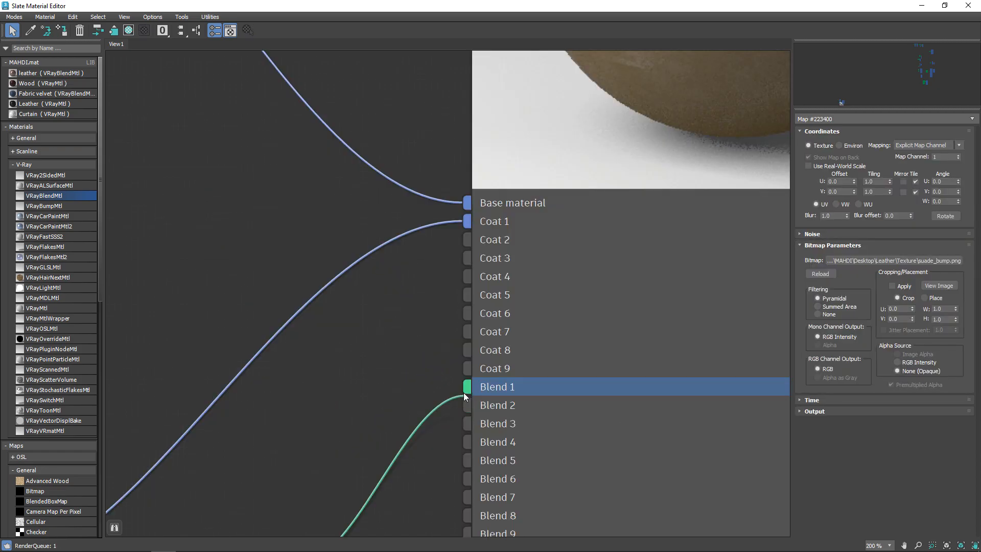
scroll(429, 410, "down", 2)
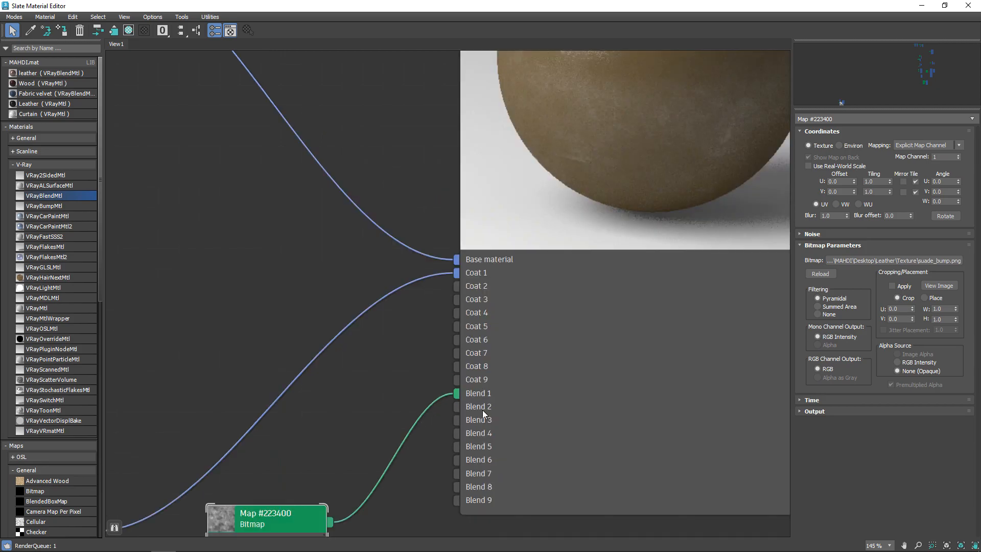
scroll(476, 427, "down", 3)
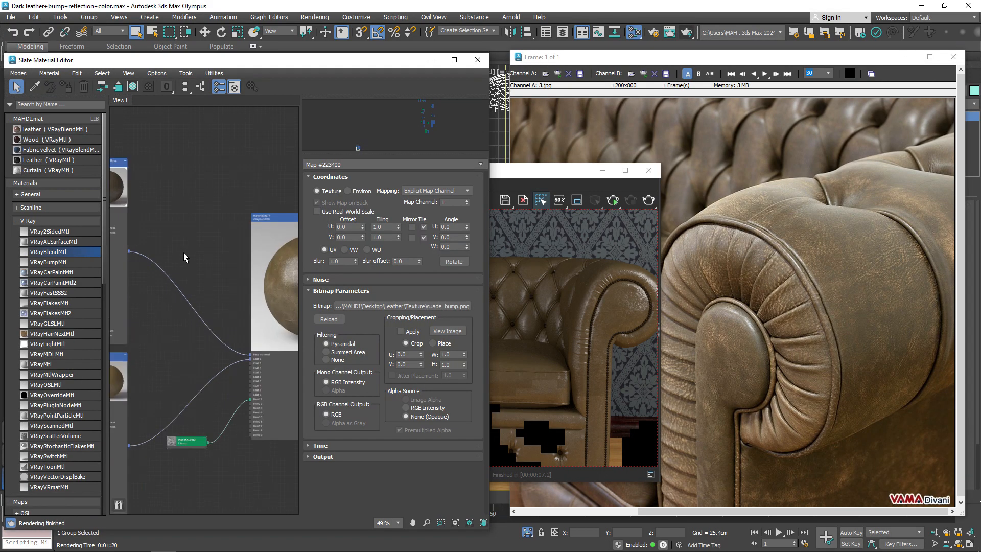
Assign the blend material to the selected sofa and render the camera view at 1280 x 720
right_click(289, 221)
left_click(310, 236)
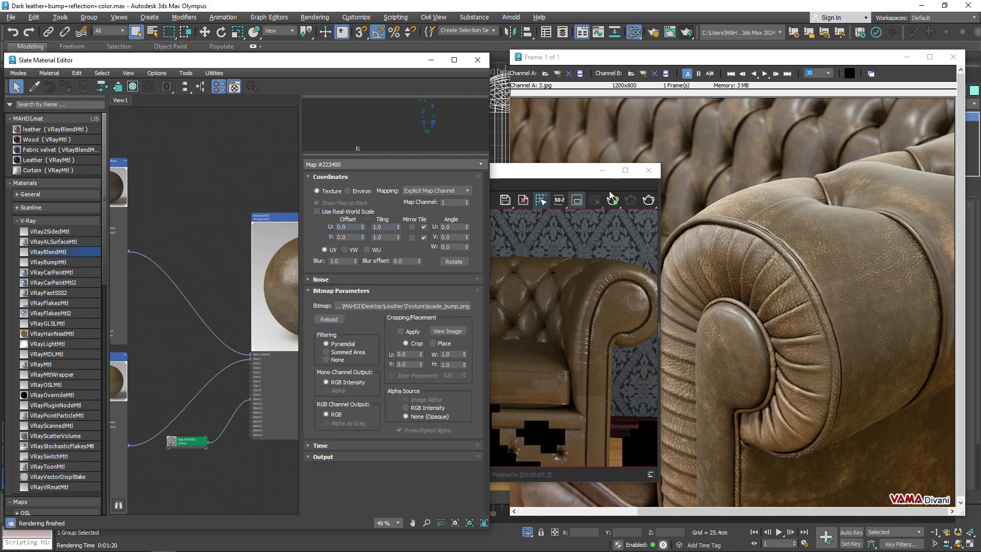
left_click(648, 201)
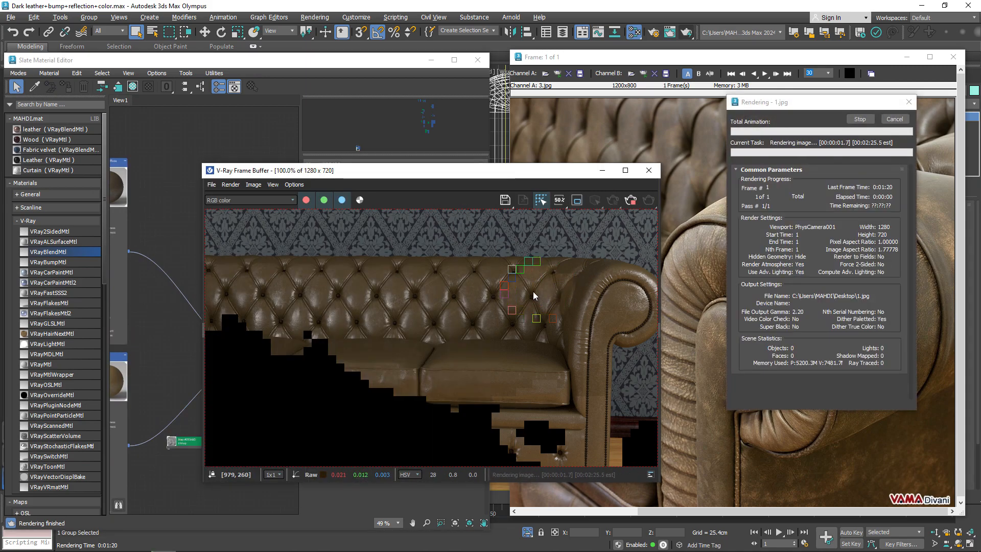
Examine the blended leather on the sofa's backrest, arms and seat cushions in the render, enlarging the frame buffer window to show the whole sofa
scroll(292, 328, "down", 2)
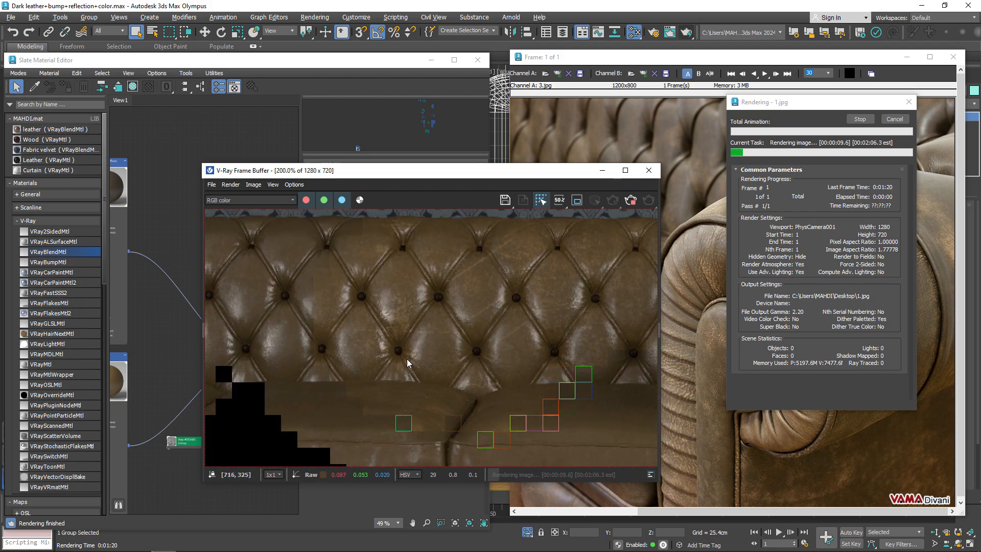
scroll(541, 319, "up", 2)
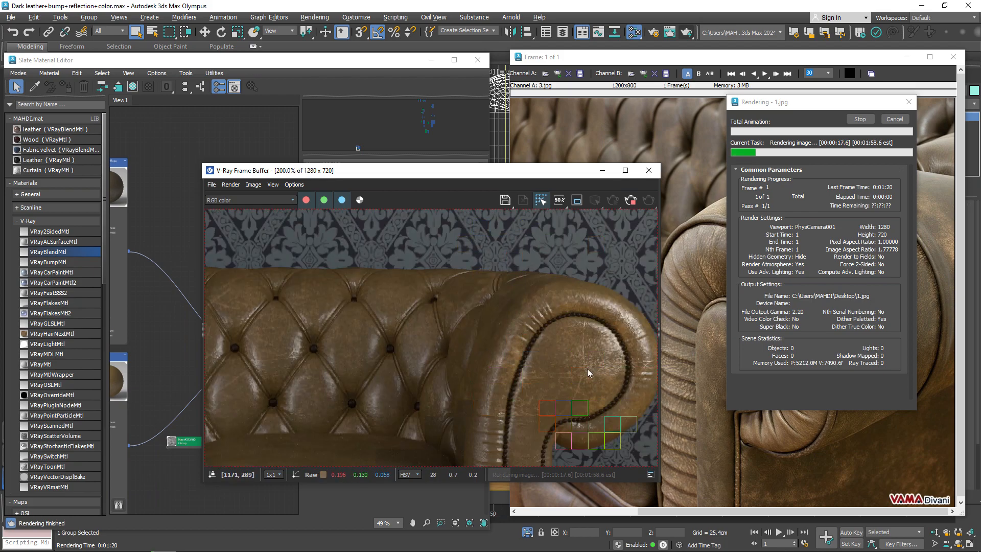
scroll(398, 430, "down", 2)
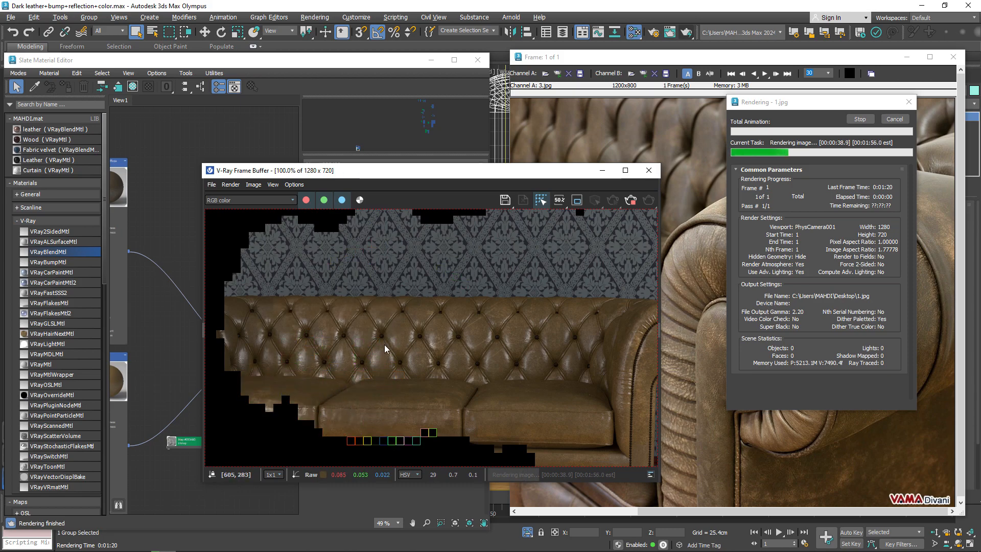
scroll(358, 329, "down", 1)
left_click_drag(659, 164, 661, 162)
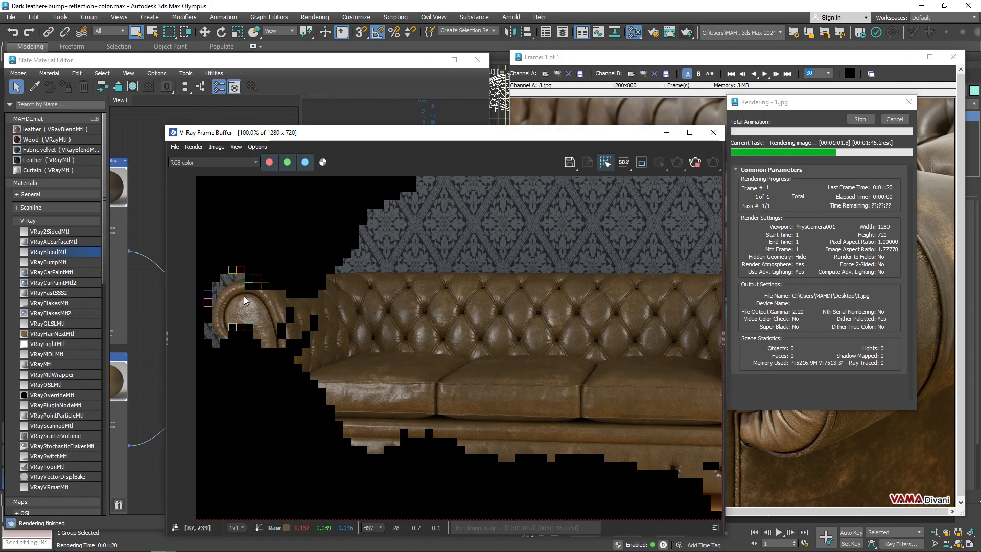
scroll(317, 342, "down", 1)
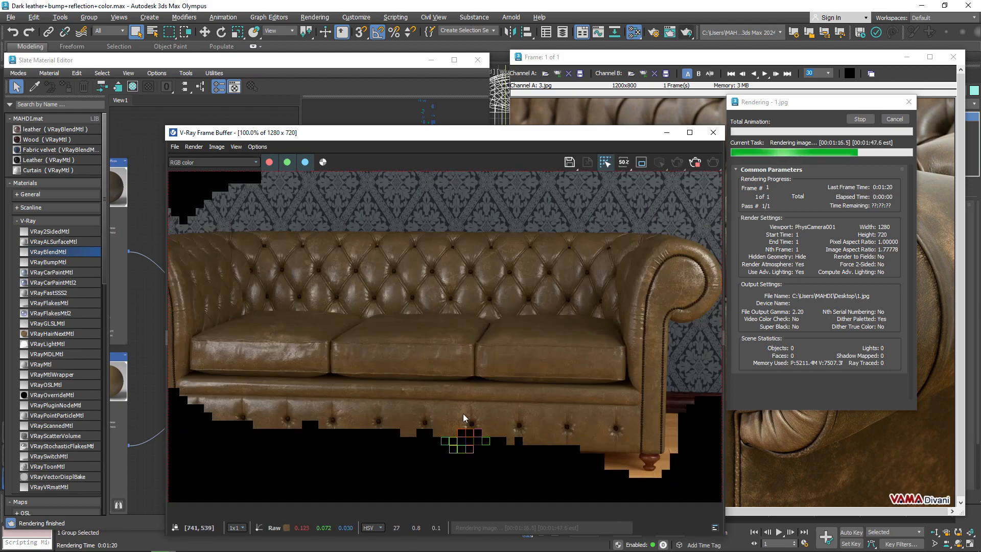
scroll(521, 340, "down", 1)
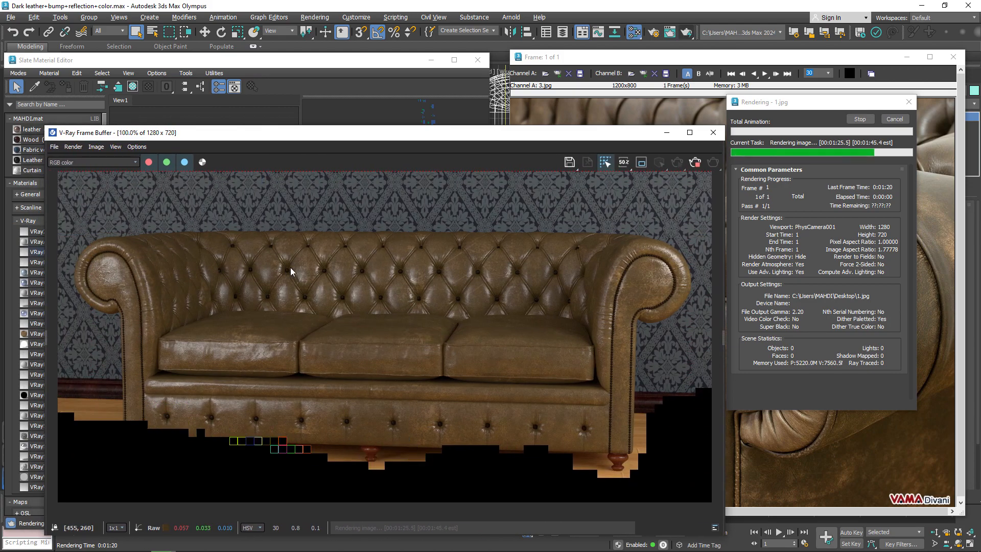